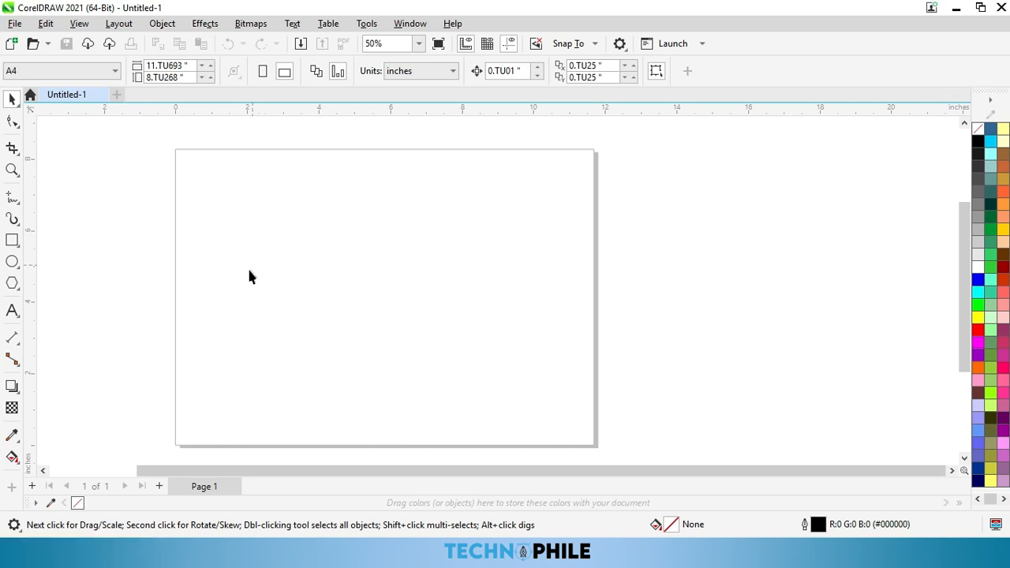
# - Draw a square about 4.5 inches wide and centre it on the page
pyautogui.click(12, 386)
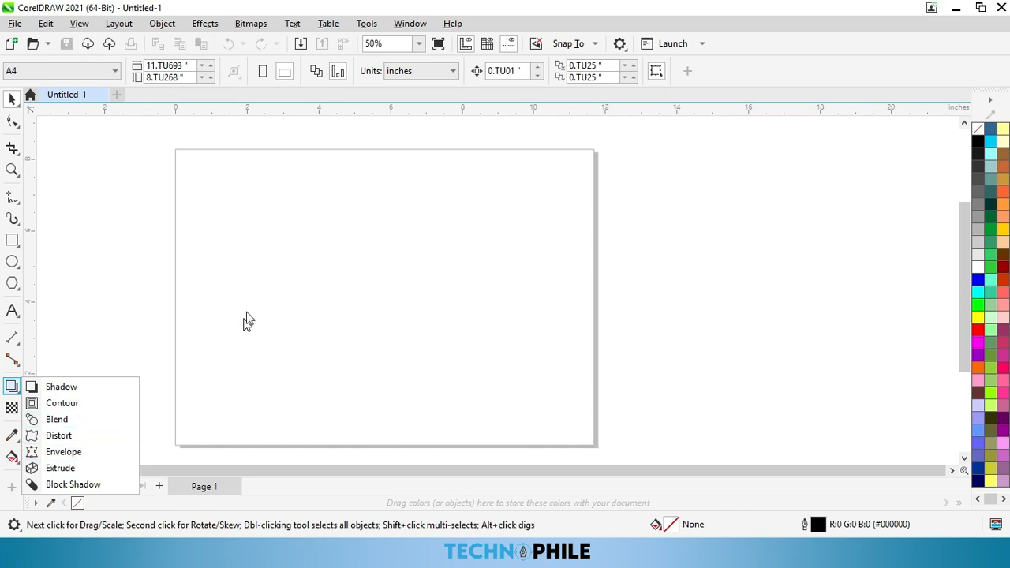
pyautogui.click(259, 290)
pyautogui.click(12, 240)
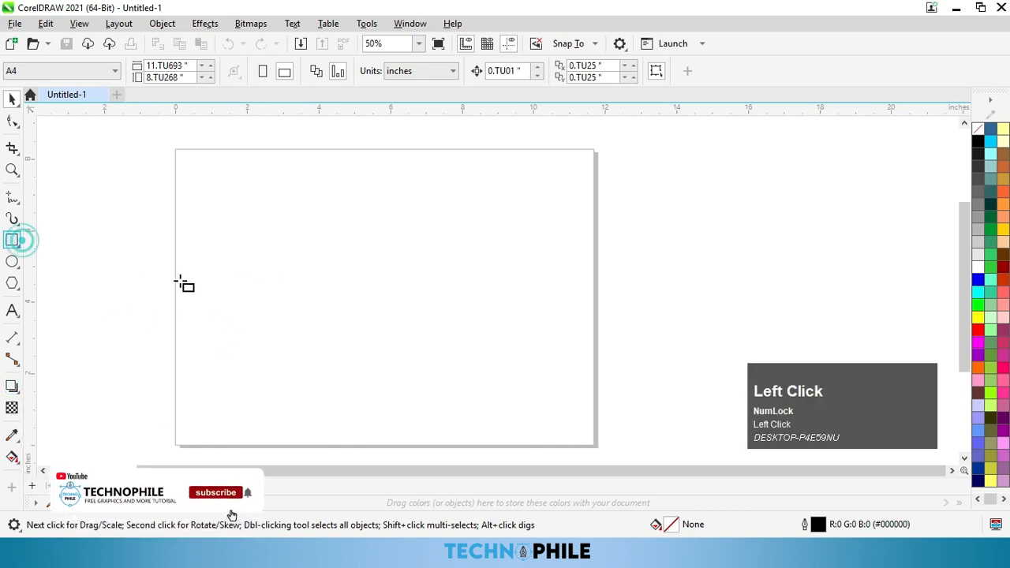
pyautogui.moveTo(271, 223); pyautogui.dragTo(307, 258)
pyautogui.moveTo(335, 289); pyautogui.dragTo(453, 403)
pyautogui.press('p')
pyautogui.press('space')
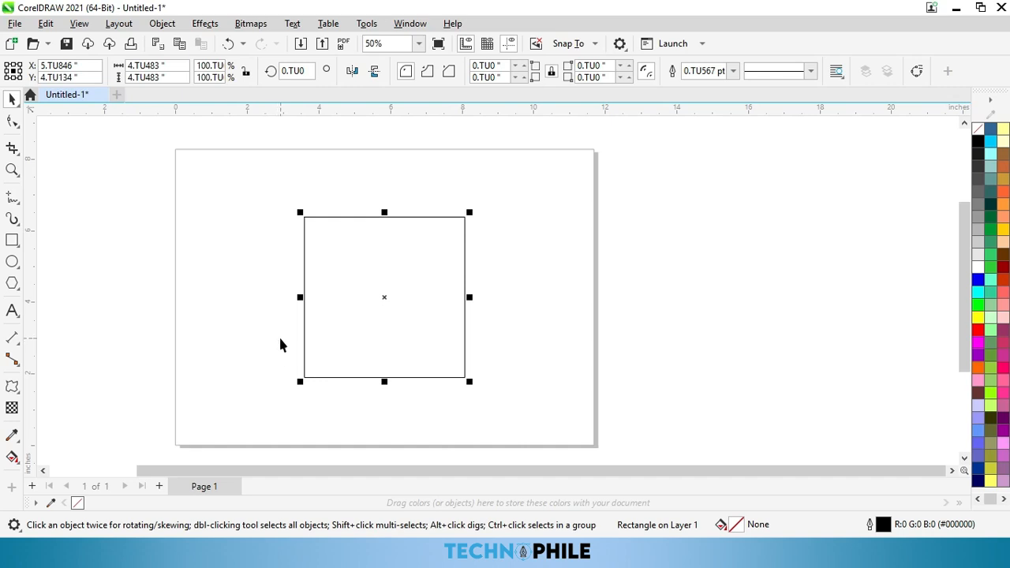
# - With the Envelope tool, pull the square's top middle node upward and bend its left edge into an S-curve
pyautogui.moveTo(13, 386); pyautogui.dragTo(127, 452)
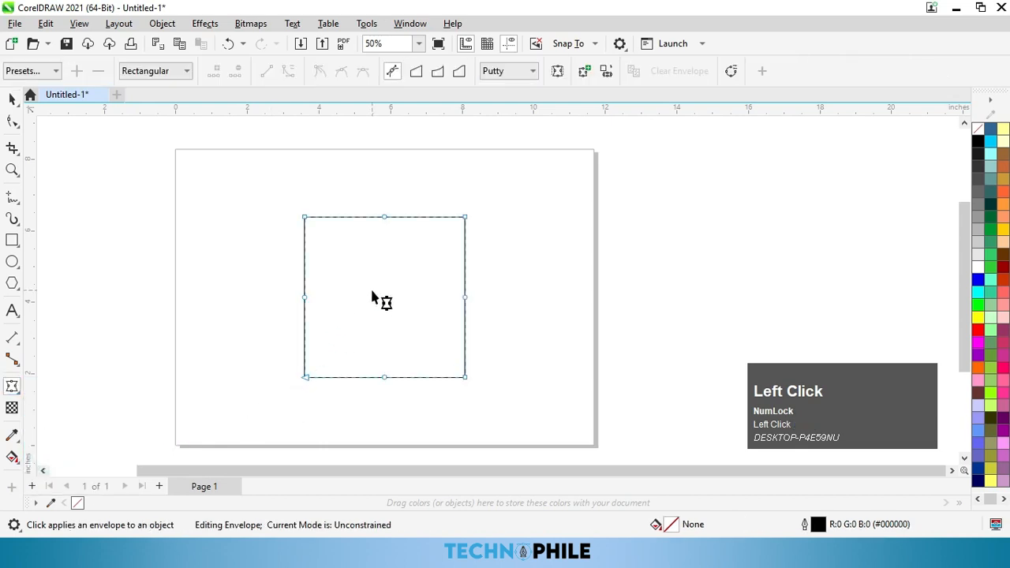
pyautogui.moveTo(356, 189); pyautogui.dragTo(382, 183)
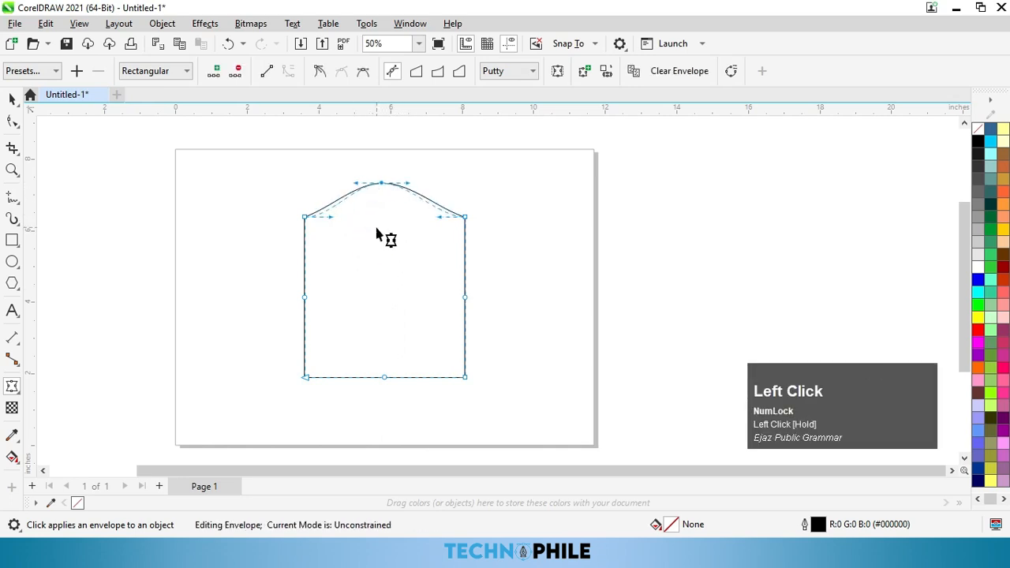
pyautogui.moveTo(275, 273); pyautogui.dragTo(347, 339)
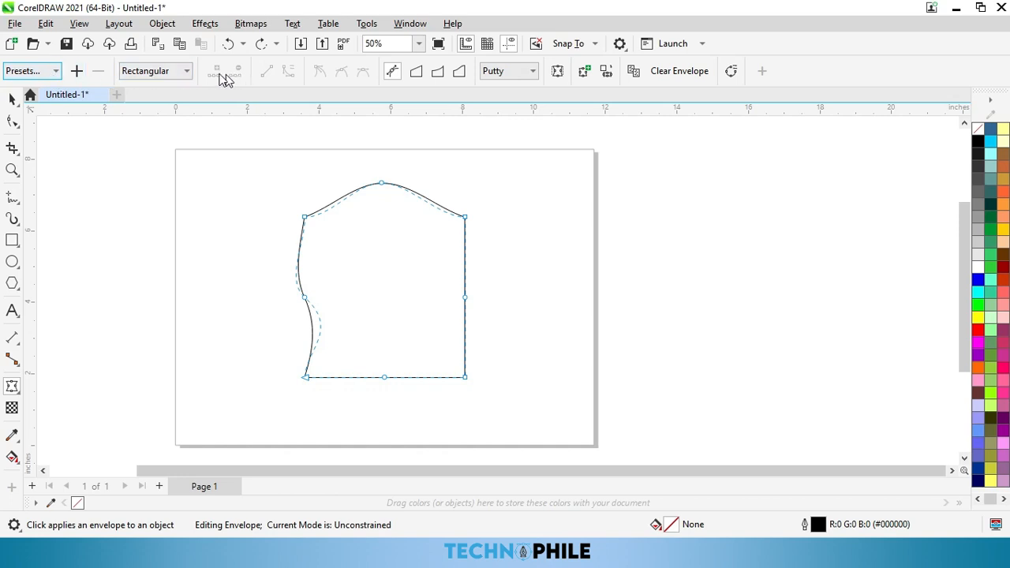
# - Try the Pinch and Push Up envelope presets on the shape and undo both
pyautogui.click(35, 72)
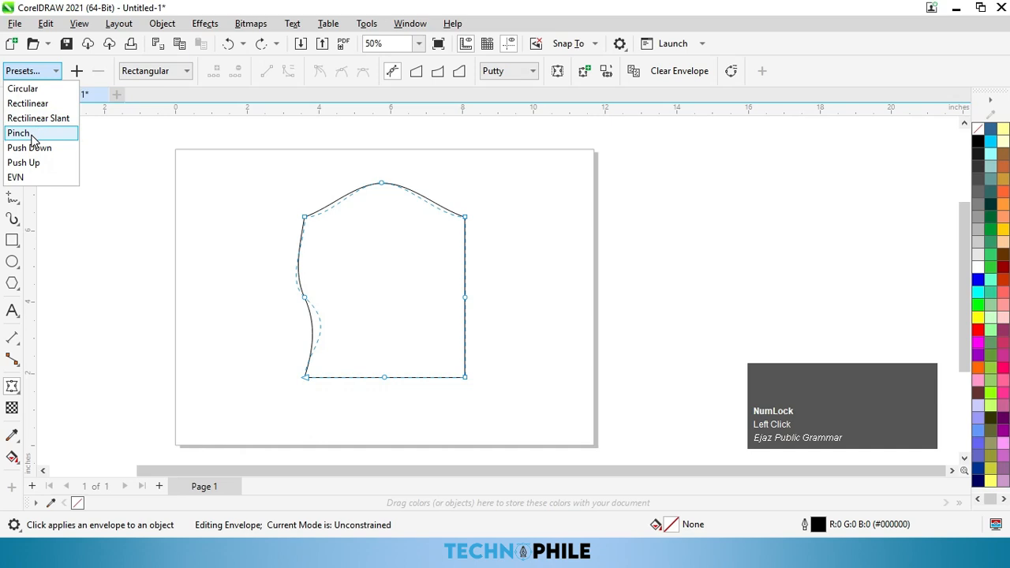
pyautogui.click(32, 133)
pyautogui.click(33, 75)
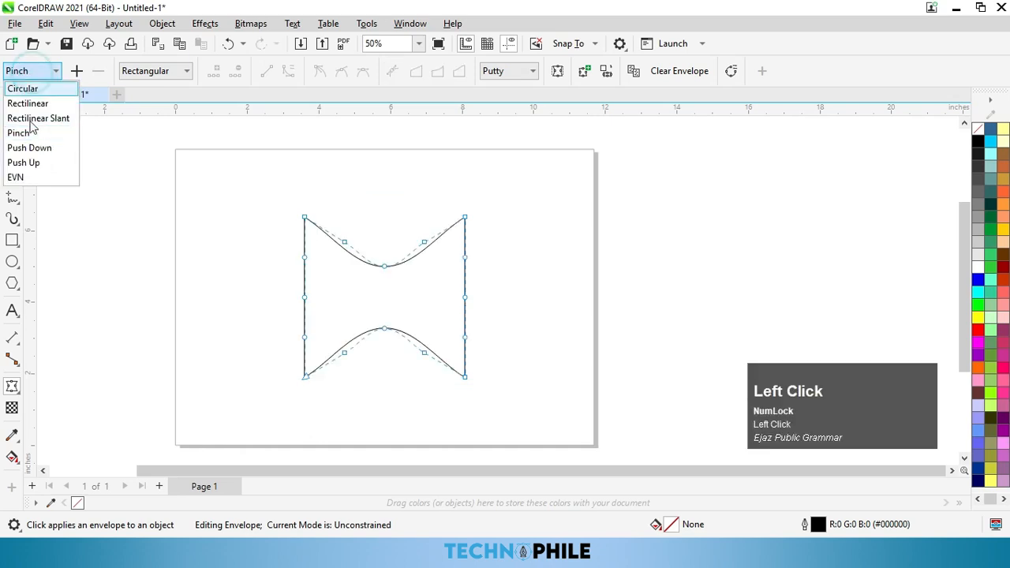
pyautogui.click(24, 162)
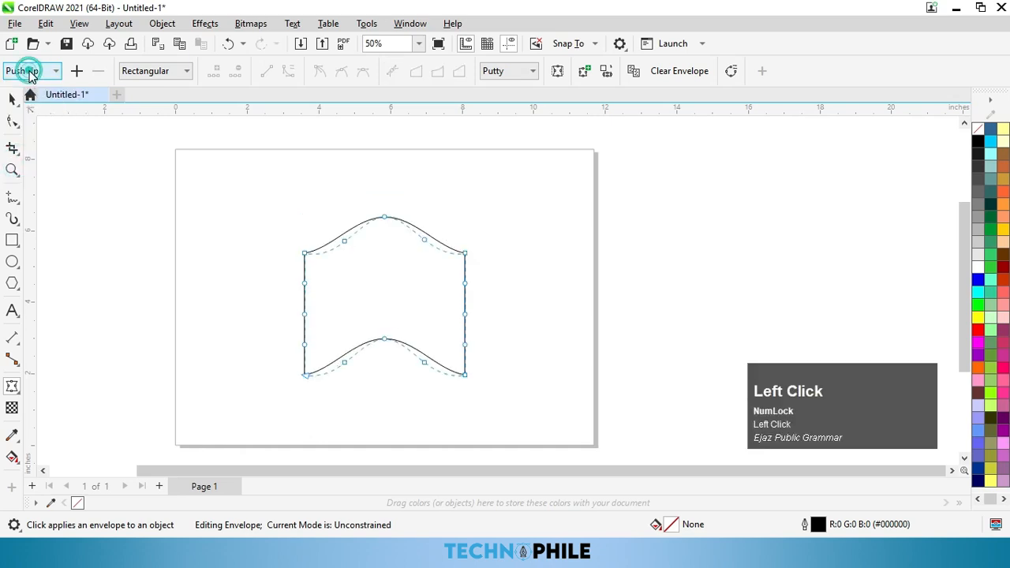
pyautogui.click(30, 72)
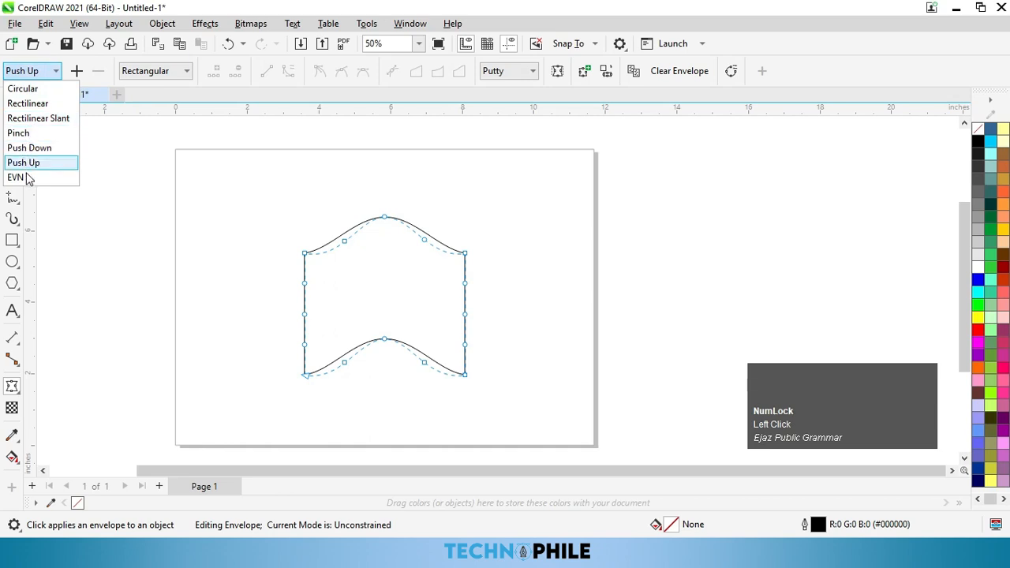
pyautogui.click(250, 211)
pyautogui.hotkey('ctrl', 'z')
pyautogui.hotkey('ctrl', 'z')
# - Pull the envelope's bottom middle node downward and both side middle nodes inward to form a narrow waist
pyautogui.moveTo(397, 424)
pyautogui.mouseDown()
pyautogui.moveTo(376, 370)
pyautogui.moveTo(384, 437)
pyautogui.mouseUp()
pyautogui.moveTo(465, 297); pyautogui.dragTo(417, 297)
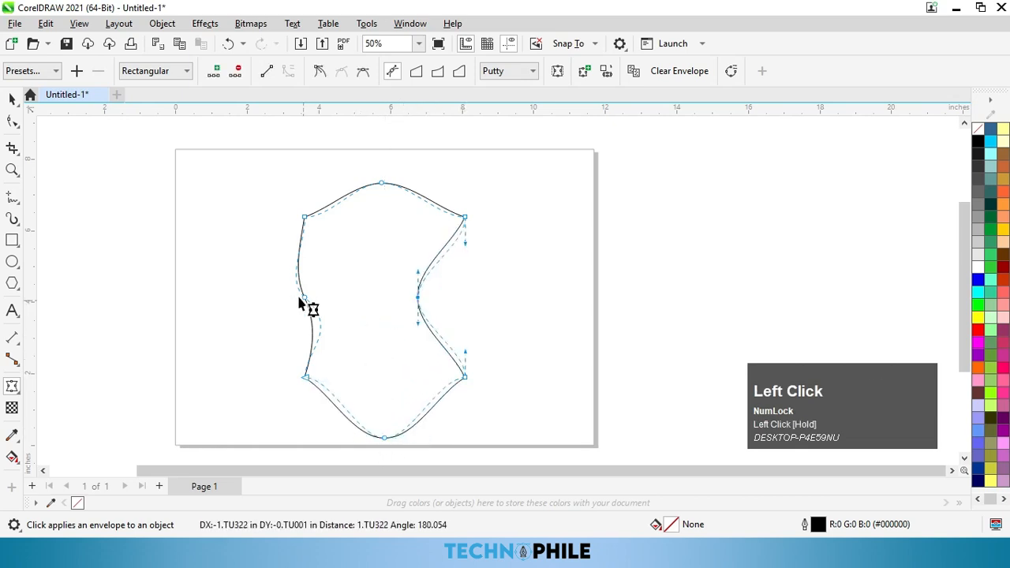
pyautogui.click(306, 299)
pyautogui.moveTo(306, 299); pyautogui.dragTo(355, 298)
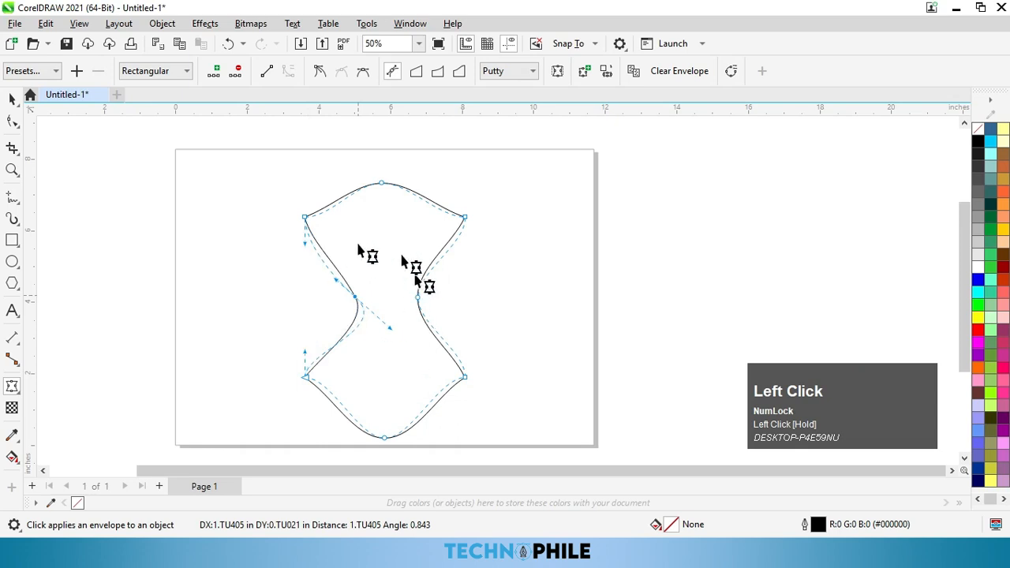
# - Save the custom envelope shape as a preset file named ENV
pyautogui.click(83, 74)
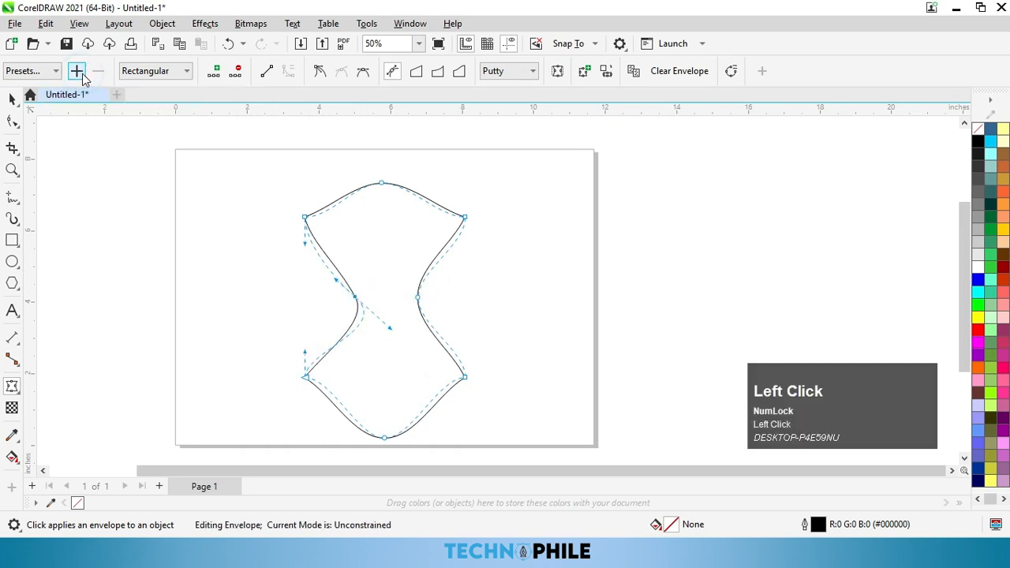
pyautogui.click(186, 325)
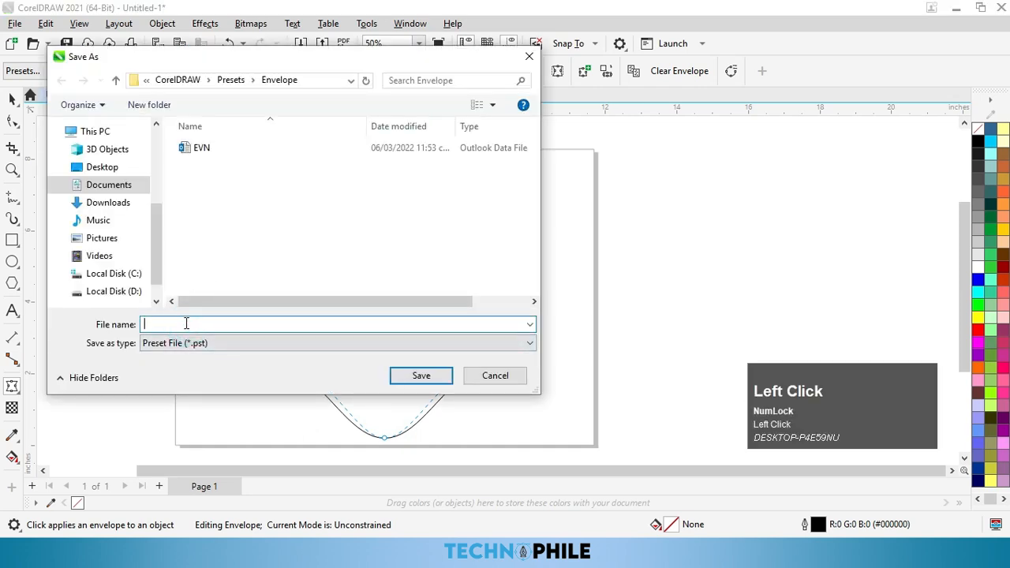
pyautogui.write('ENV')
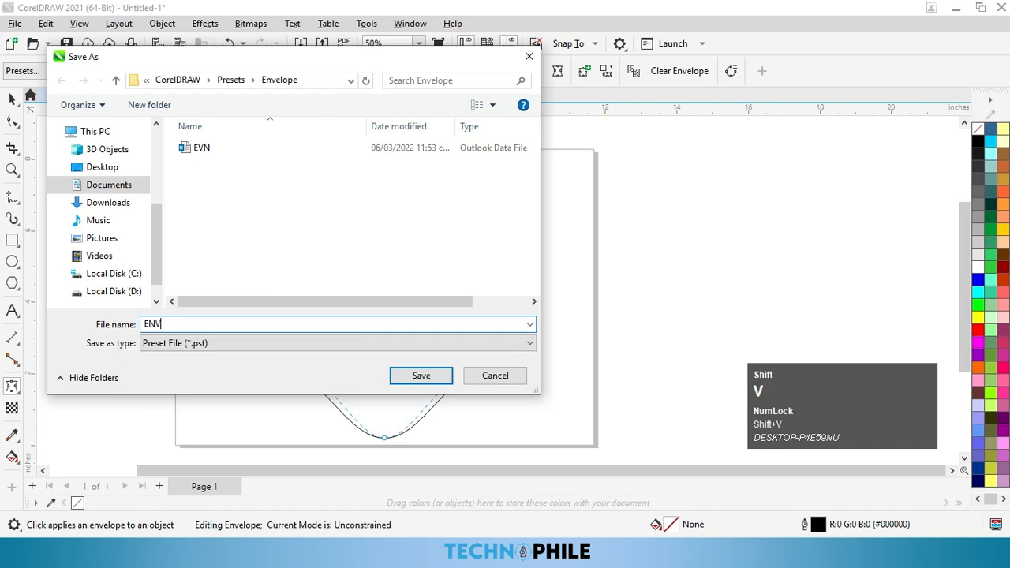
pyautogui.click(408, 378)
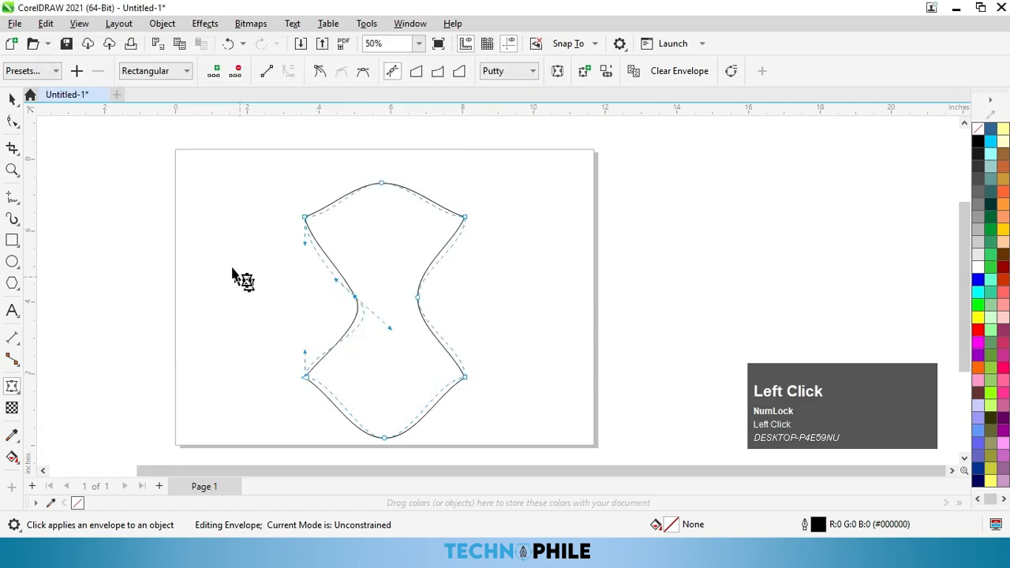
# - Select the enveloped shape, shift it slightly to the right and delete it from the page
pyautogui.click(13, 98)
pyautogui.moveTo(356, 230); pyautogui.dragTo(407, 219)
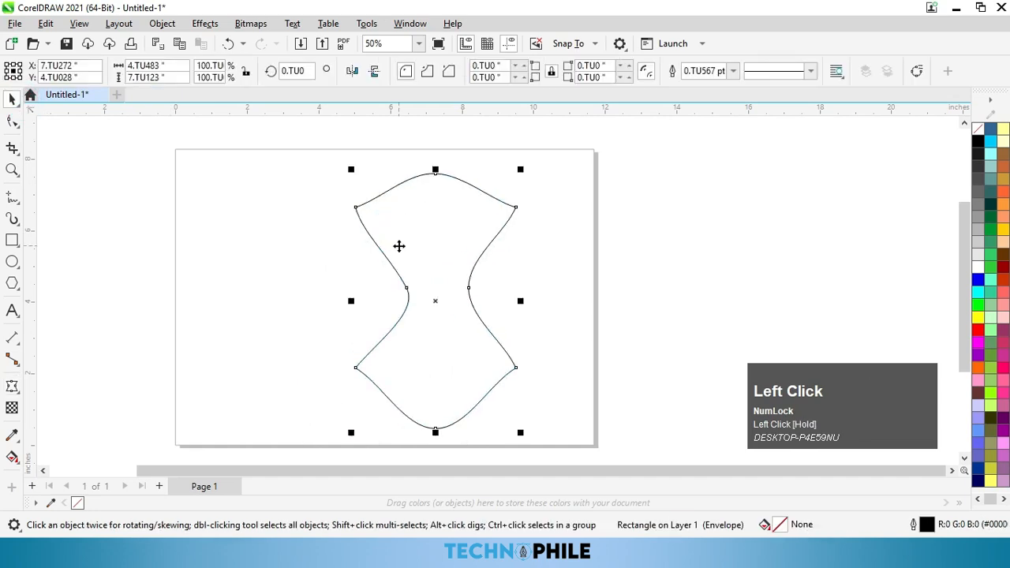
pyautogui.press('Delete')
# - Draw a square about 3.4 inches wide and apply the saved ENV envelope preset to it
pyautogui.click(12, 241)
pyautogui.moveTo(291, 216); pyautogui.dragTo(412, 337)
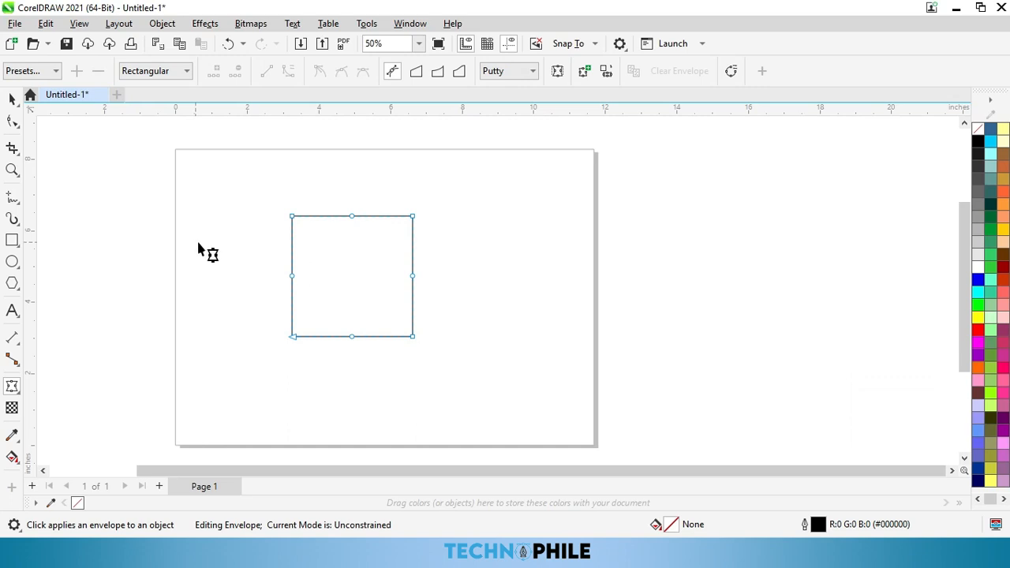
pyautogui.click(49, 72)
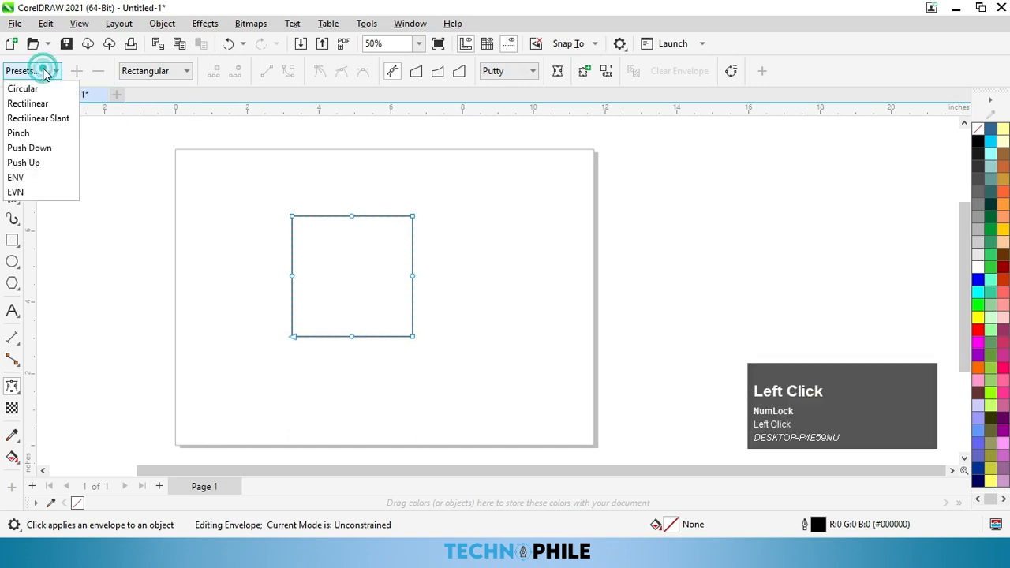
pyautogui.click(32, 179)
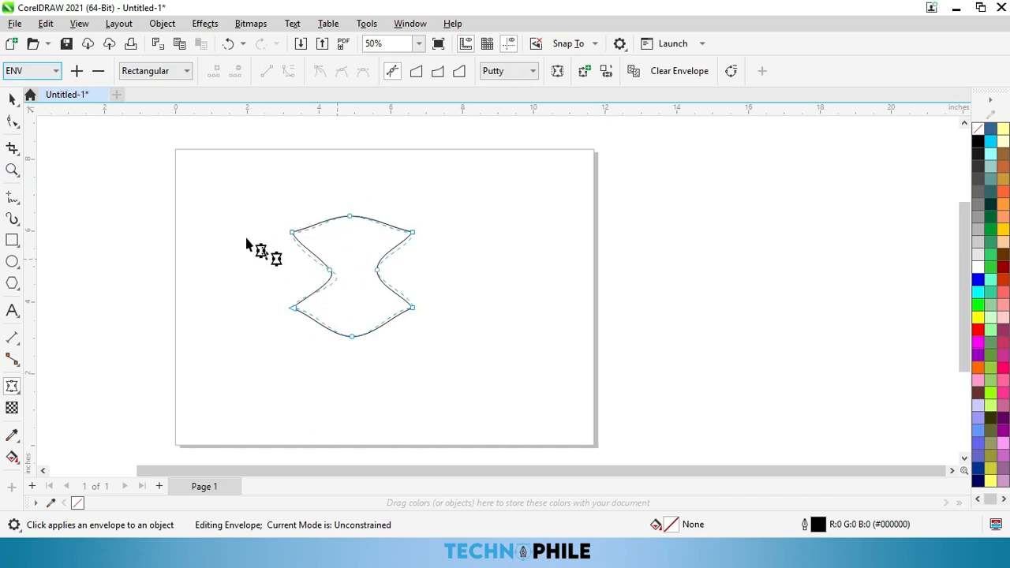
# - Move the enveloped shape off the right side of the page and draw a new square in the middle of the page
pyautogui.click(12, 99)
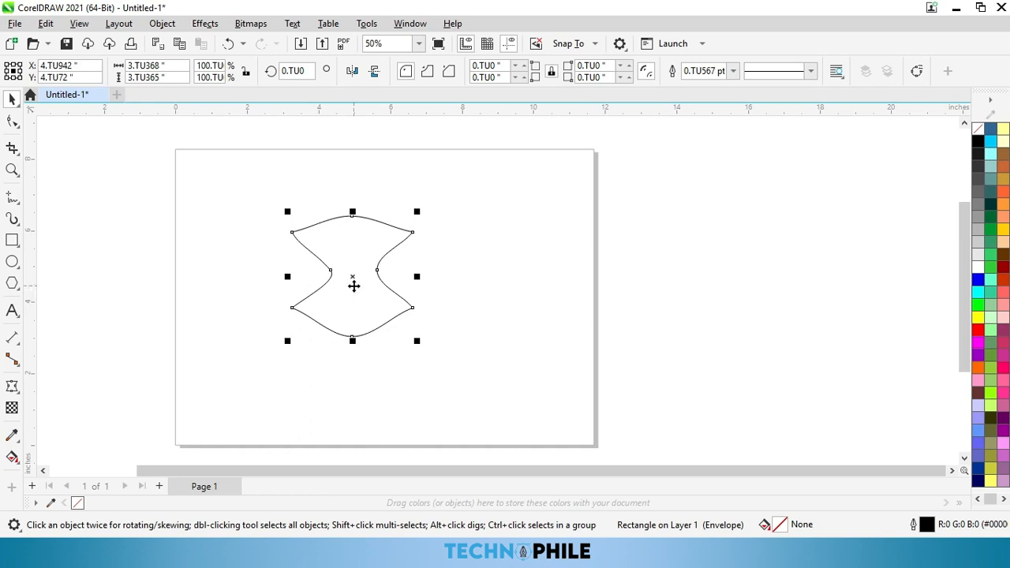
pyautogui.moveTo(352, 276); pyautogui.dragTo(750, 209)
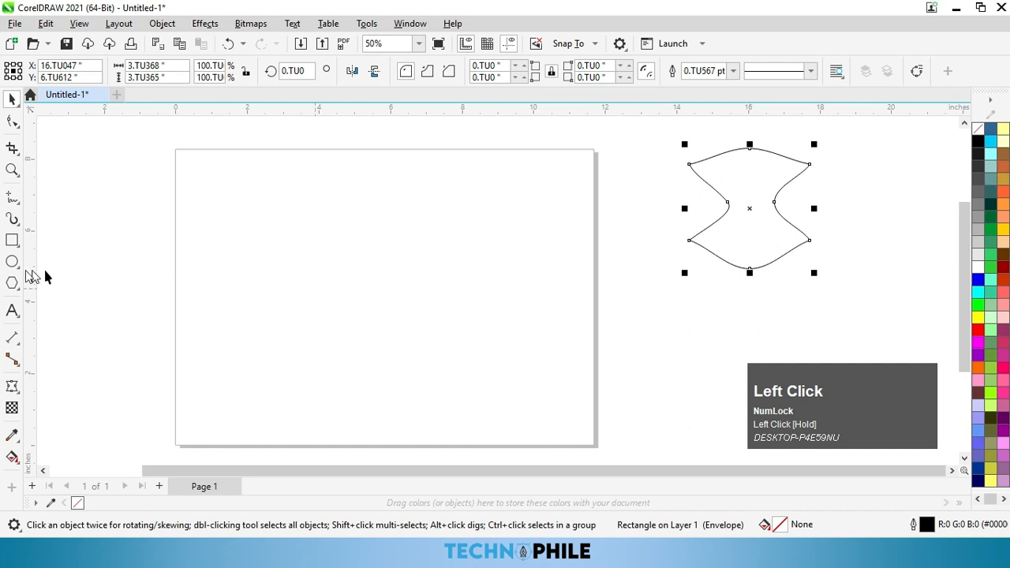
pyautogui.click(12, 241)
pyautogui.moveTo(290, 207); pyautogui.dragTo(442, 356)
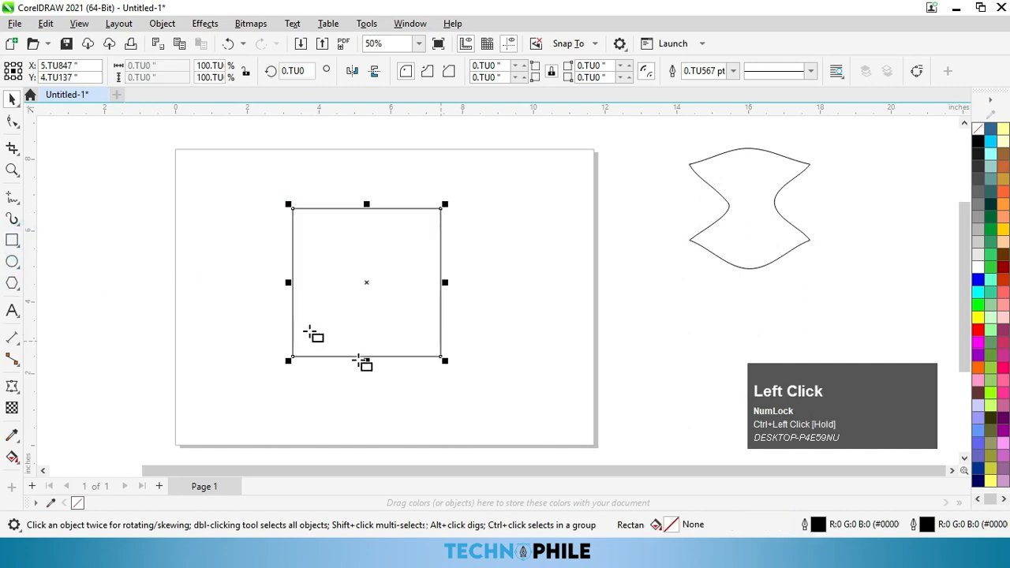
# - Activate the Envelope tool on the new square and marquee-select its top-left node
pyautogui.click(12, 386)
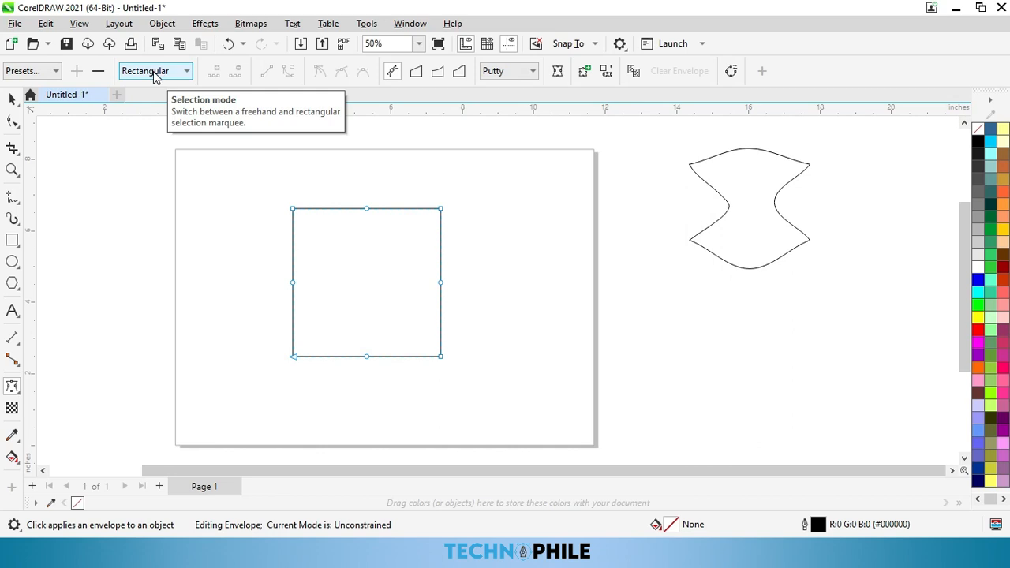
pyautogui.moveTo(259, 166); pyautogui.dragTo(327, 261)
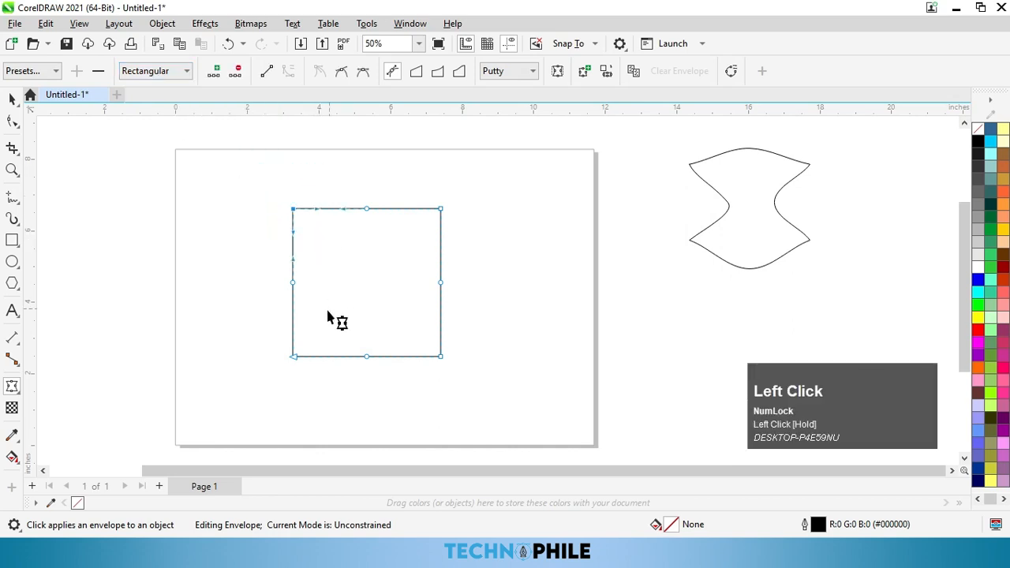
# - Try Freehand selection mode by lassoing the square's top-right node and pulling it outward, undo the pull and restore Rectangular mode
pyautogui.click(162, 71)
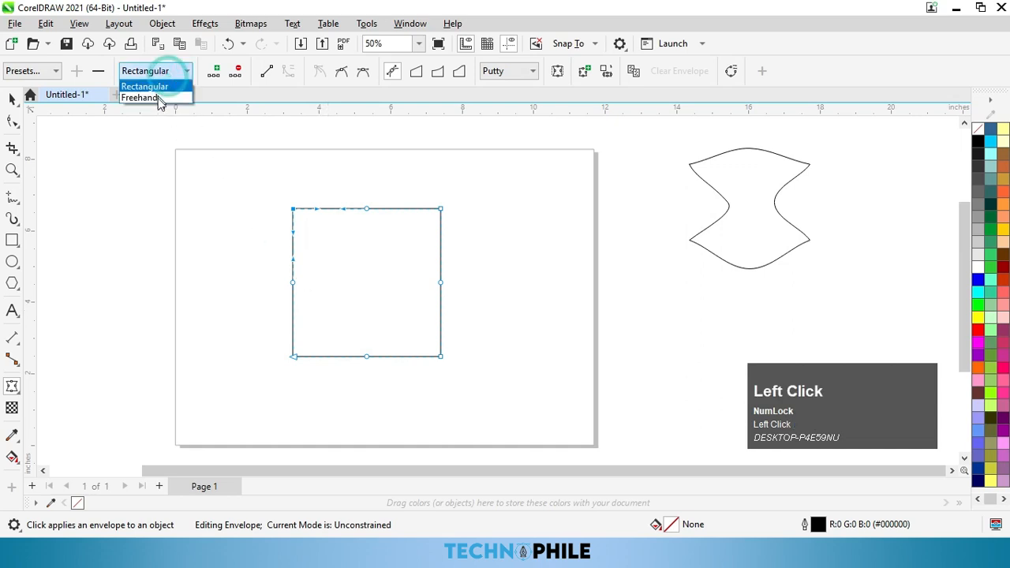
pyautogui.click(158, 98)
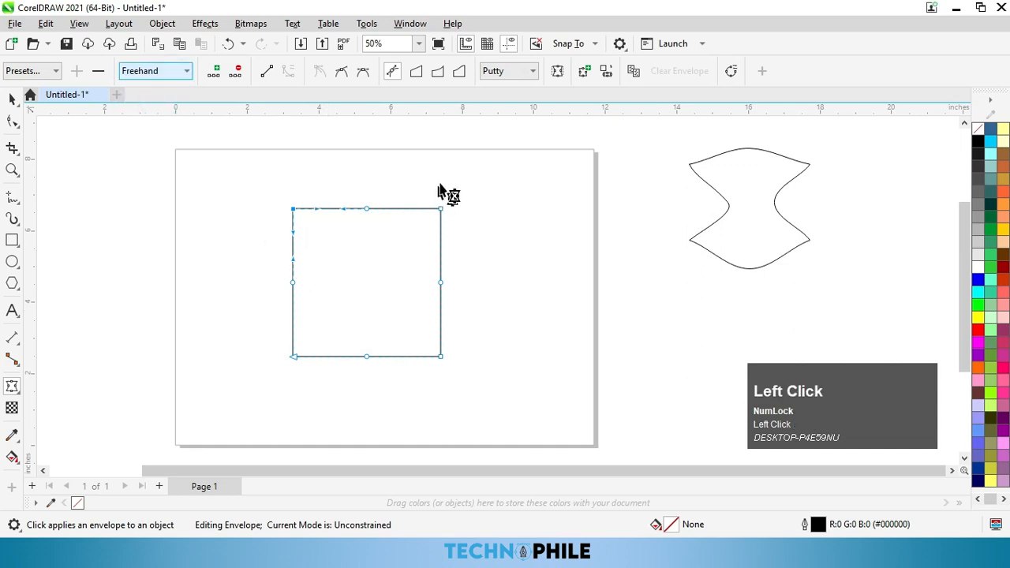
pyautogui.moveTo(435, 175)
pyautogui.mouseDown()
pyautogui.moveTo(404, 181)
pyautogui.moveTo(398, 198)
pyautogui.moveTo(409, 227)
pyautogui.moveTo(439, 243)
pyautogui.moveTo(471, 242)
pyautogui.moveTo(483, 220)
pyautogui.moveTo(438, 175)
pyautogui.mouseUp()
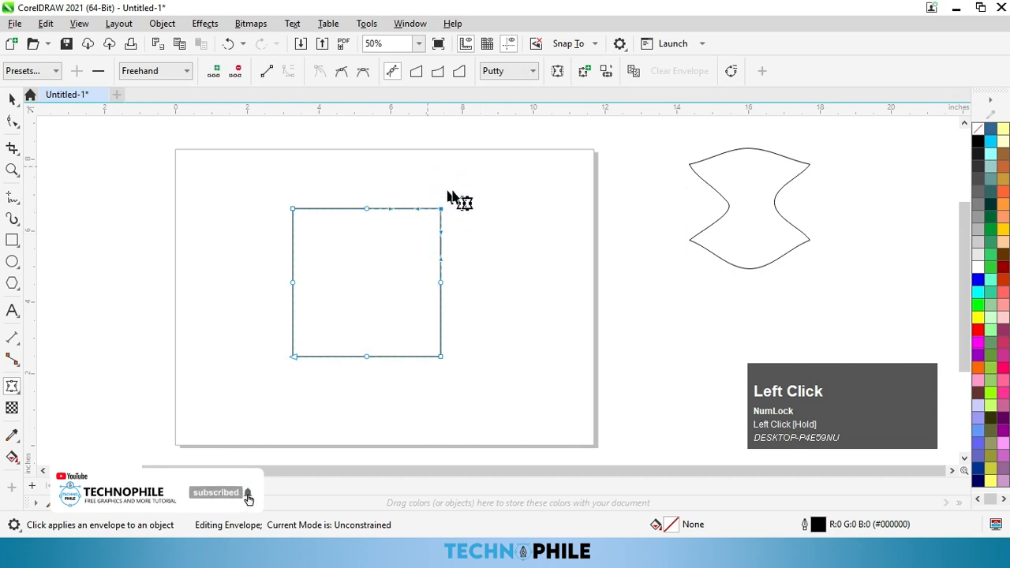
pyautogui.moveTo(441, 210); pyautogui.dragTo(485, 180)
pyautogui.hotkey('ctrl', 'z')
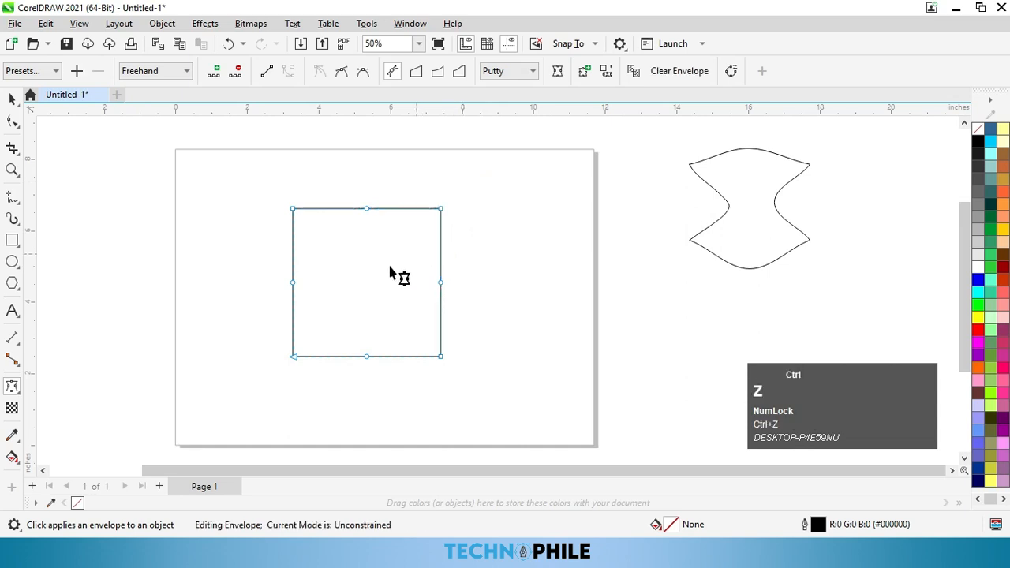
pyautogui.click(163, 73)
pyautogui.click(149, 87)
# - Bend the square's left edge by tilting its middle node's handle, and convert the segment at the top-left node to a line
pyautogui.click(292, 209)
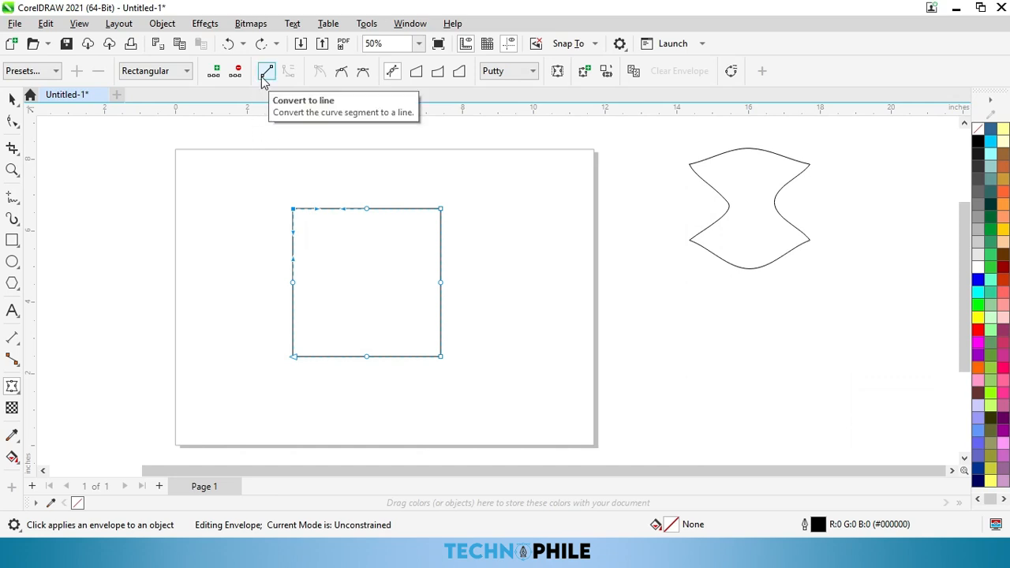
pyautogui.scroll(2, 286, 284)
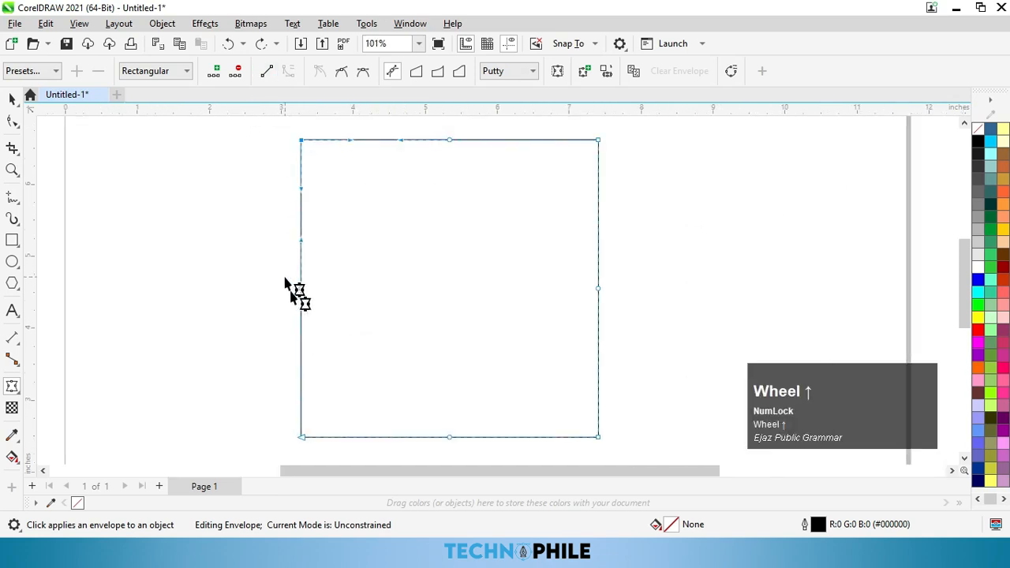
pyautogui.moveTo(268, 263); pyautogui.dragTo(329, 310)
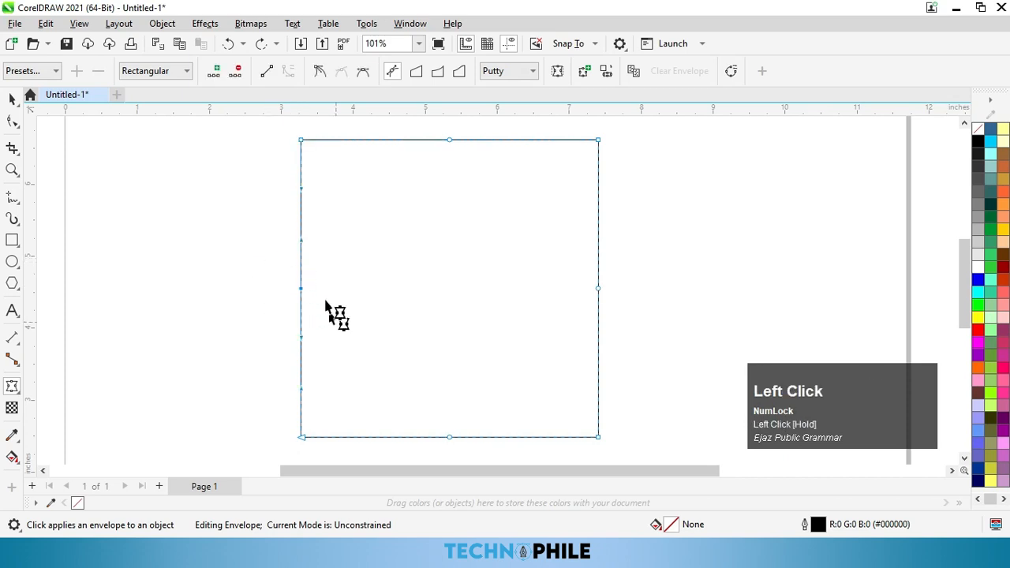
pyautogui.moveTo(304, 245); pyautogui.dragTo(315, 248)
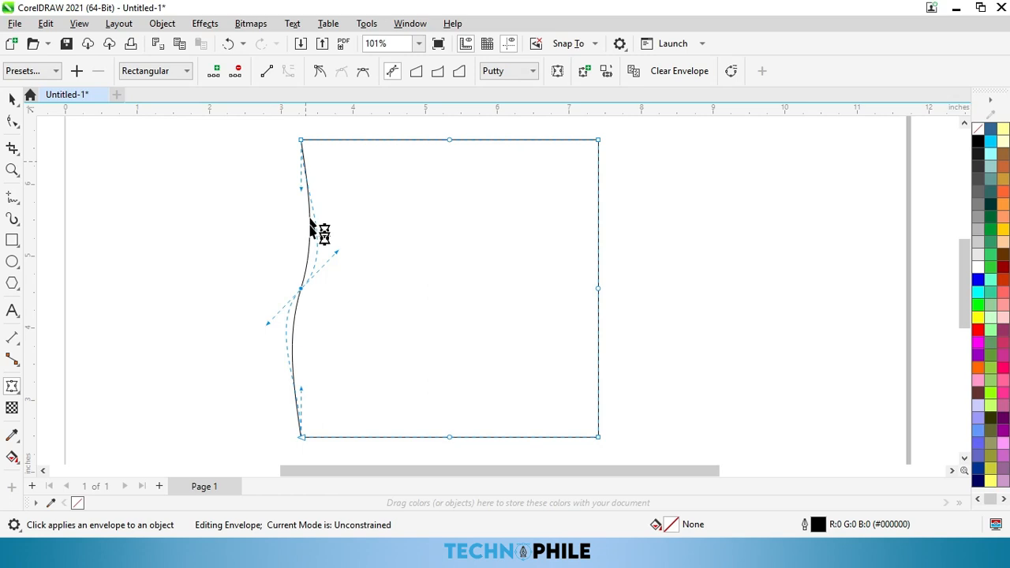
pyautogui.moveTo(276, 122); pyautogui.dragTo(323, 162)
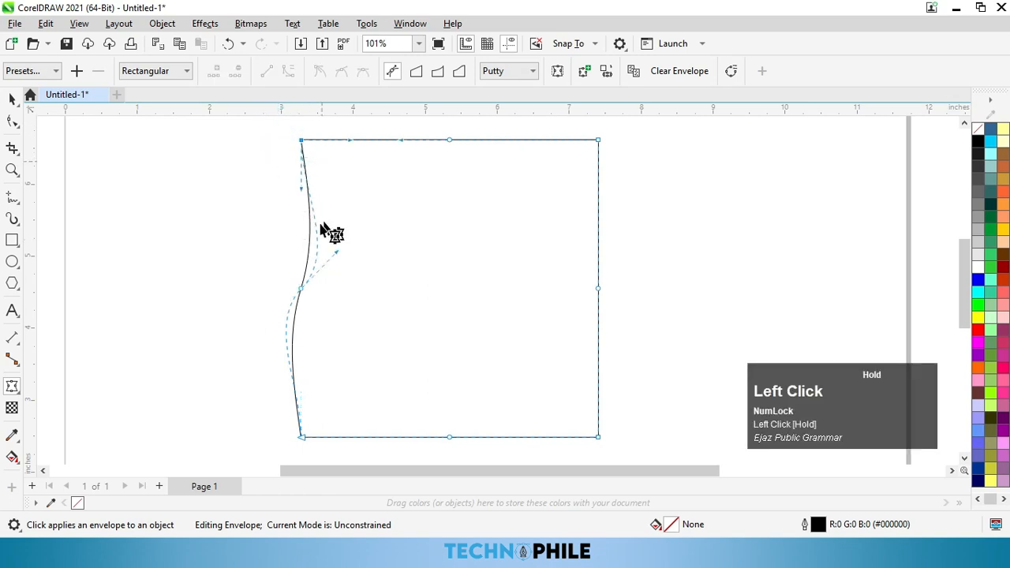
pyautogui.click(266, 72)
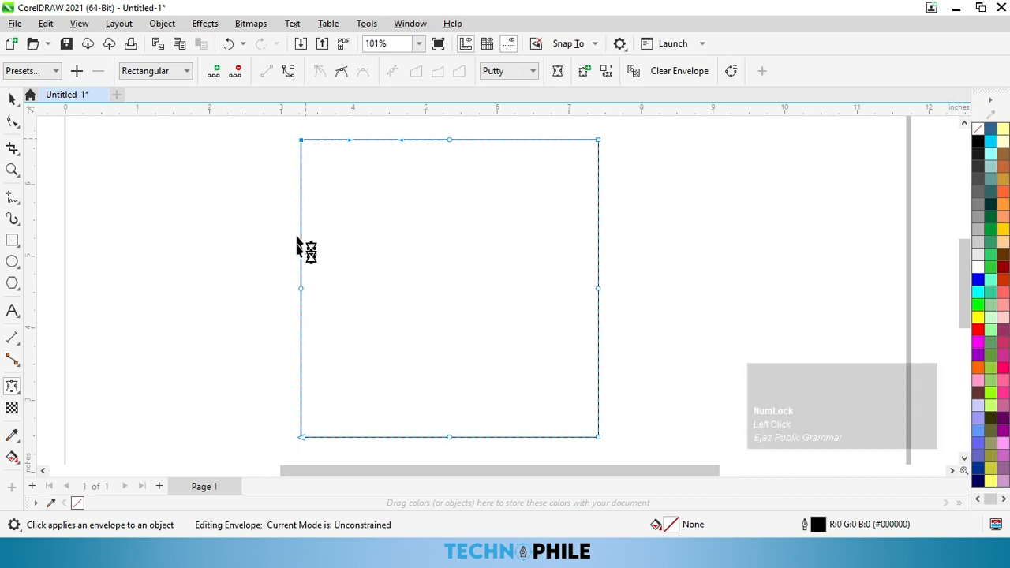
# - Bend the square's right edge into an S-curve by tilting the handles of its middle envelope node
pyautogui.moveTo(255, 245); pyautogui.dragTo(361, 316)
pyautogui.moveTo(644, 251); pyautogui.dragTo(635, 344)
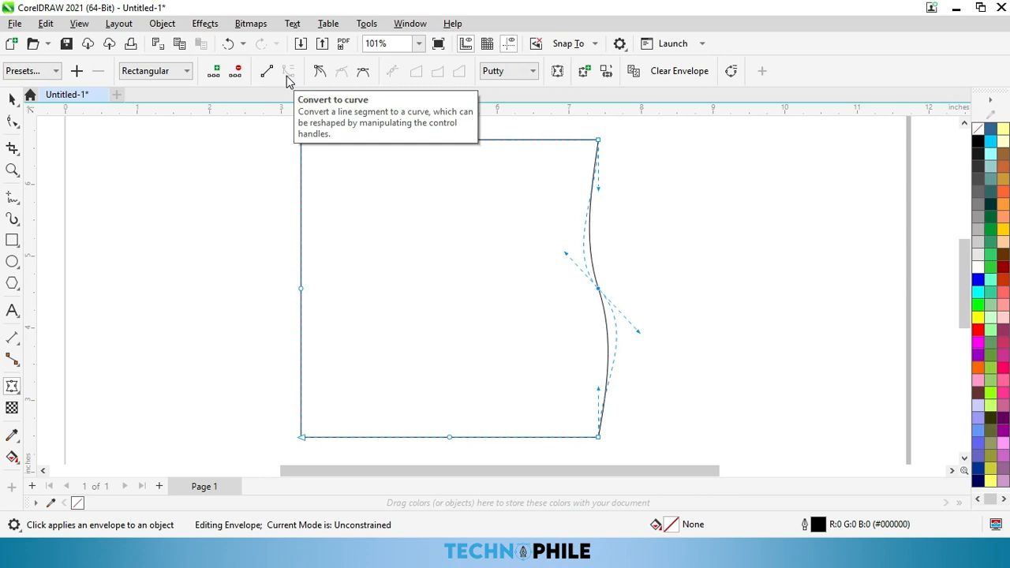
# - Convert the straight segment at the square's top-left node to a curve and bend the left edge with its node handles
pyautogui.moveTo(282, 127); pyautogui.dragTo(325, 161)
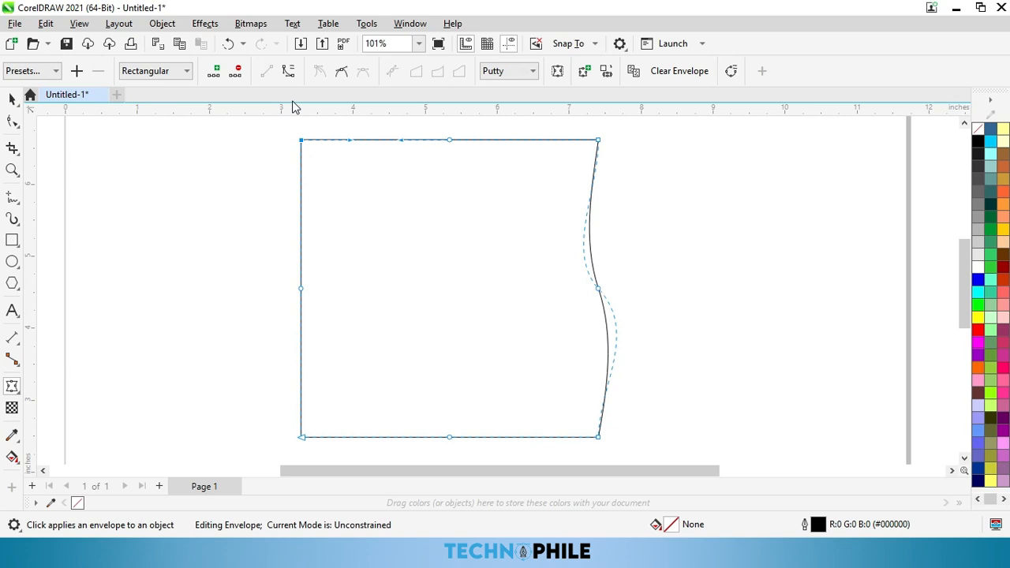
pyautogui.click(289, 72)
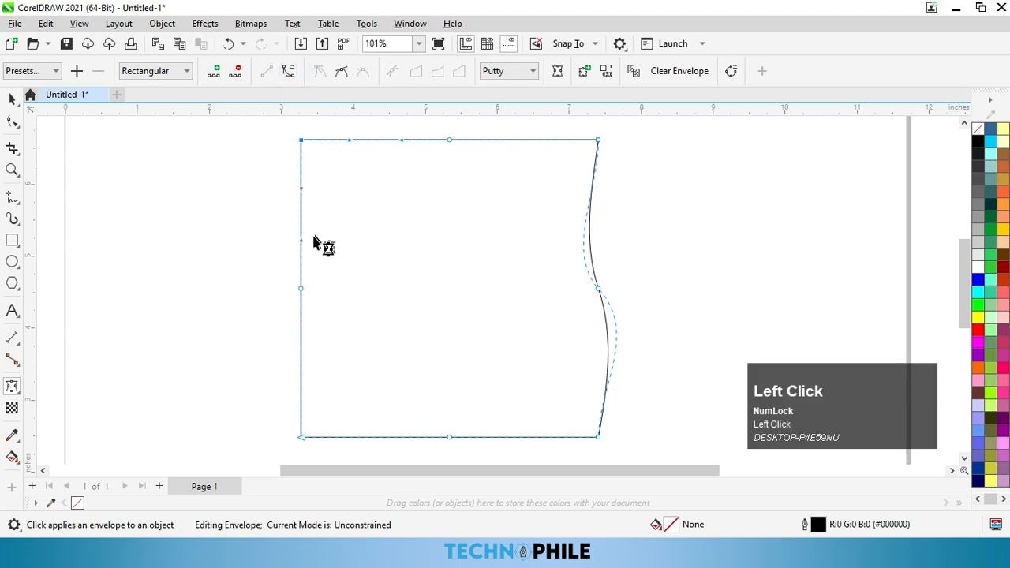
pyautogui.moveTo(298, 194); pyautogui.dragTo(290, 361)
pyautogui.scroll(-1, 334, 200)
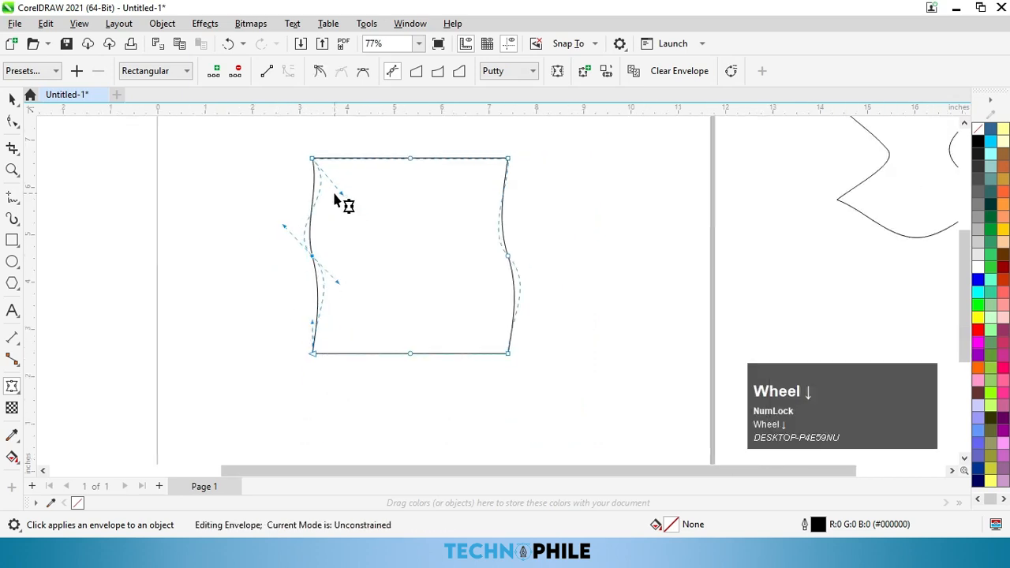
# - Select the middle envelope node on the square's top edge
pyautogui.scroll(3, 394, 132)
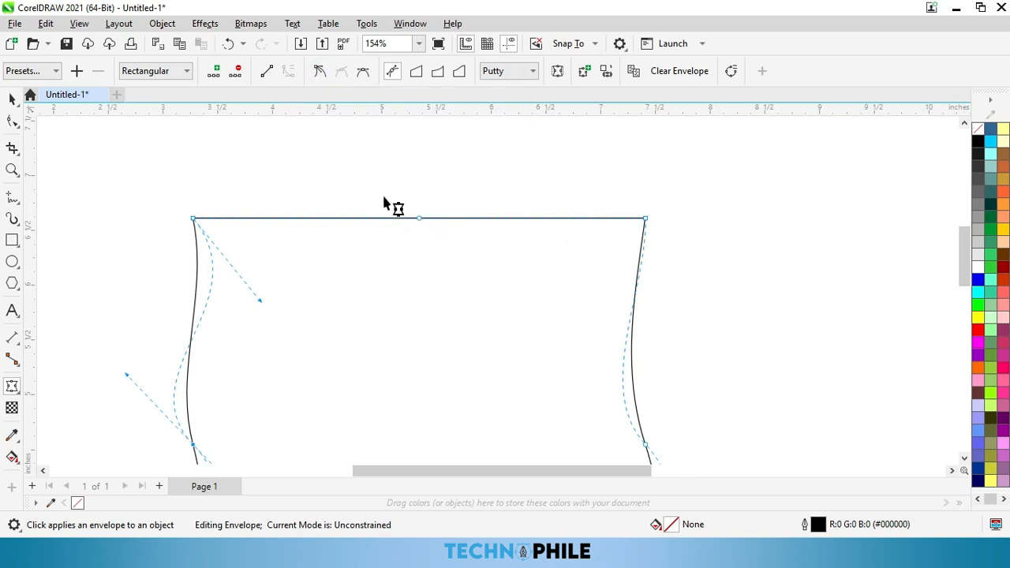
pyautogui.click(463, 168)
pyautogui.moveTo(401, 251); pyautogui.dragTo(401, 250)
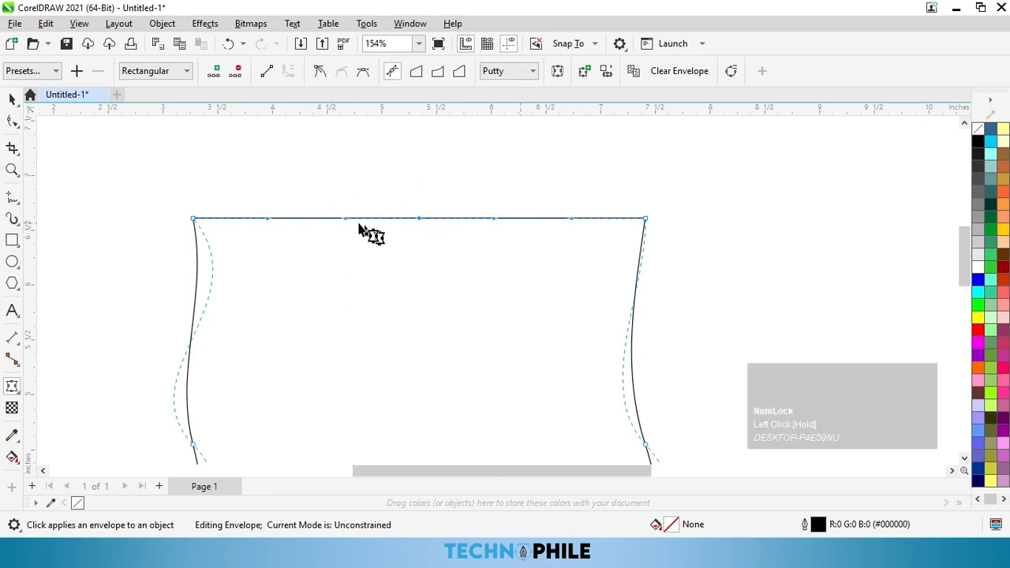
# - Try tilting the top middle node's handles so its left handle points down, and undo the tilt
pyautogui.moveTo(344, 218); pyautogui.dragTo(350, 276)
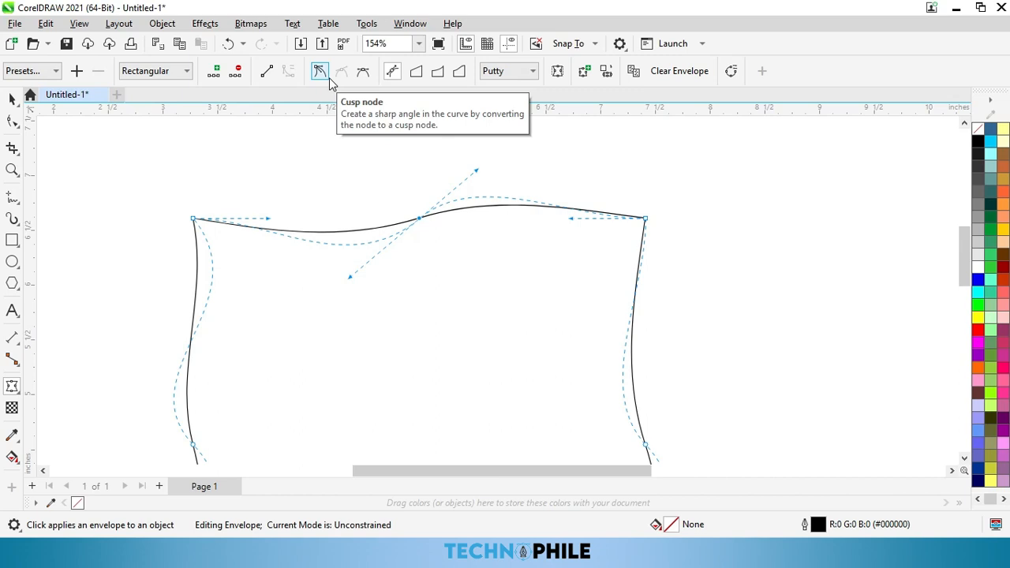
pyautogui.hotkey('ctrl', 'z')
pyautogui.click(402, 184)
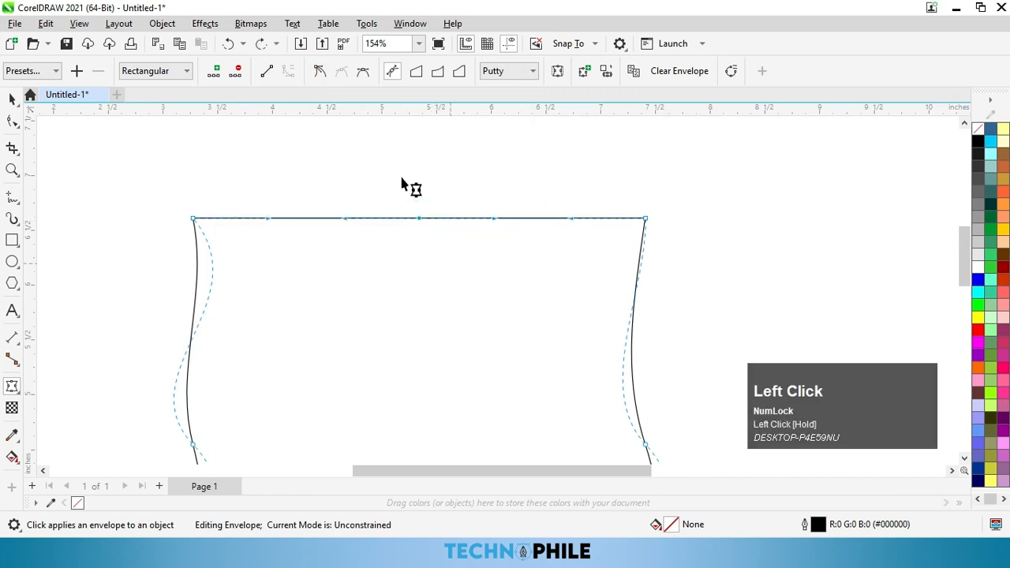
# - Make the top middle node a cusp and raise its left handle, and convert it to a smooth node with steeper handles
pyautogui.click(321, 72)
pyautogui.moveTo(347, 221); pyautogui.dragTo(353, 144)
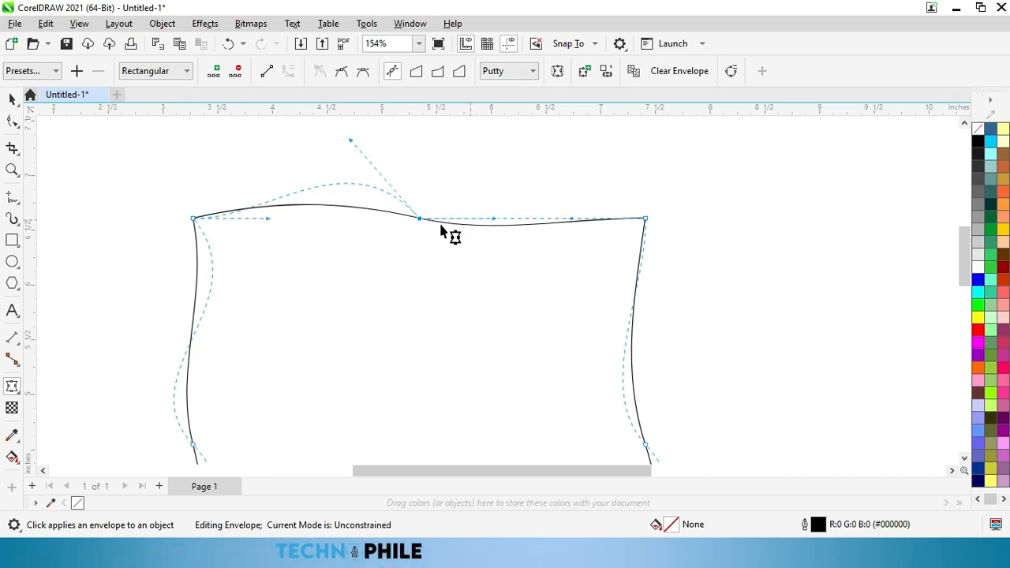
pyautogui.click(344, 75)
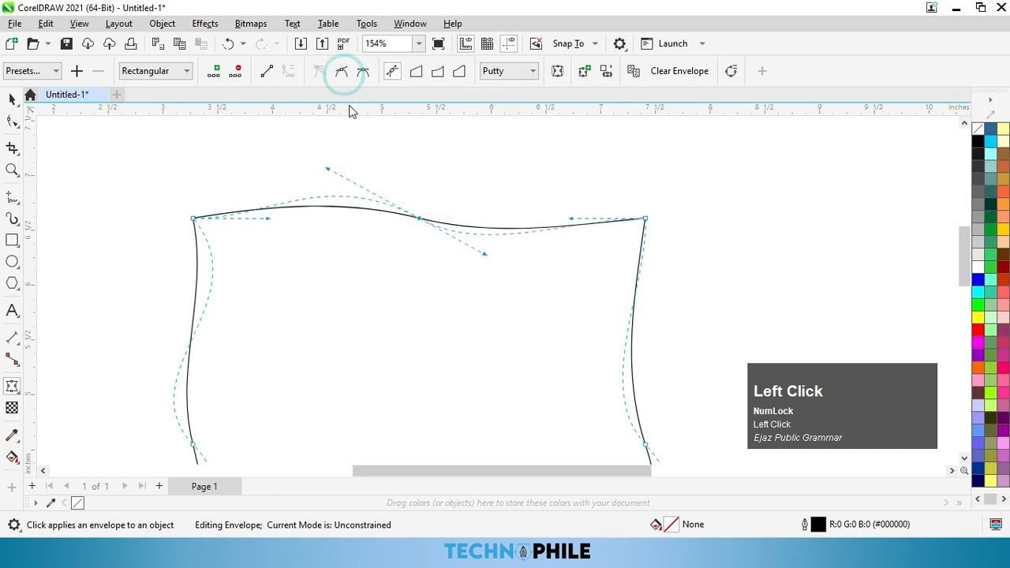
pyautogui.moveTo(482, 257); pyautogui.dragTo(451, 291)
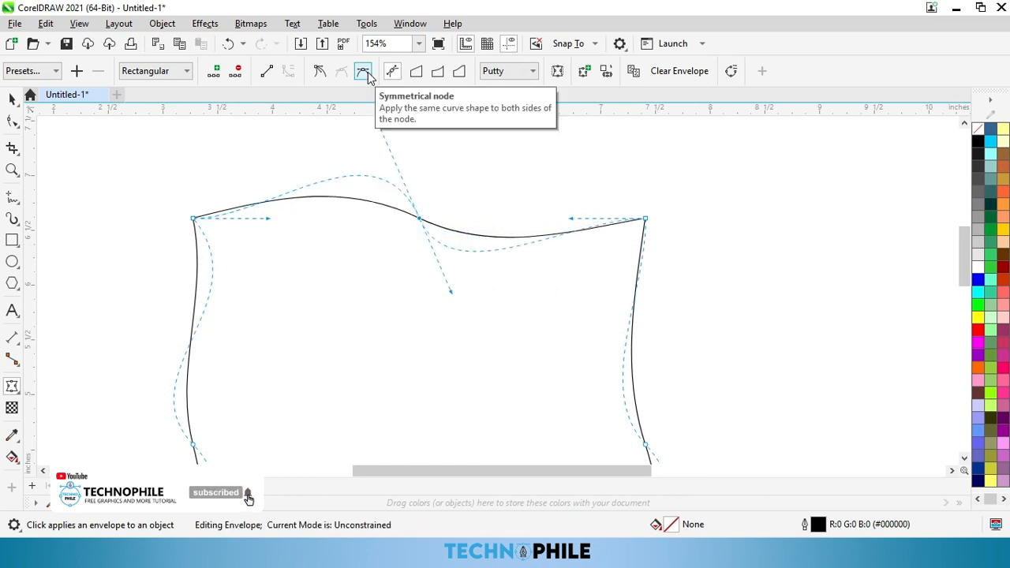
# - Make the top middle node symmetrical and swing its right handle upward to reshape the top edge
pyautogui.click(367, 74)
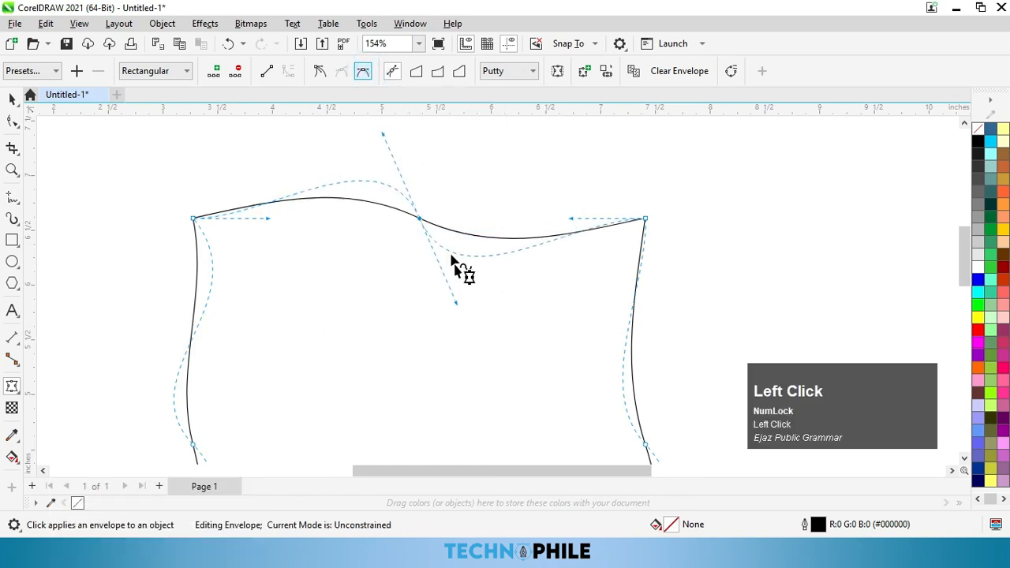
pyautogui.moveTo(456, 305); pyautogui.dragTo(529, 161)
pyautogui.scroll(2, 399, 186)
pyautogui.scroll(-6, 399, 186)
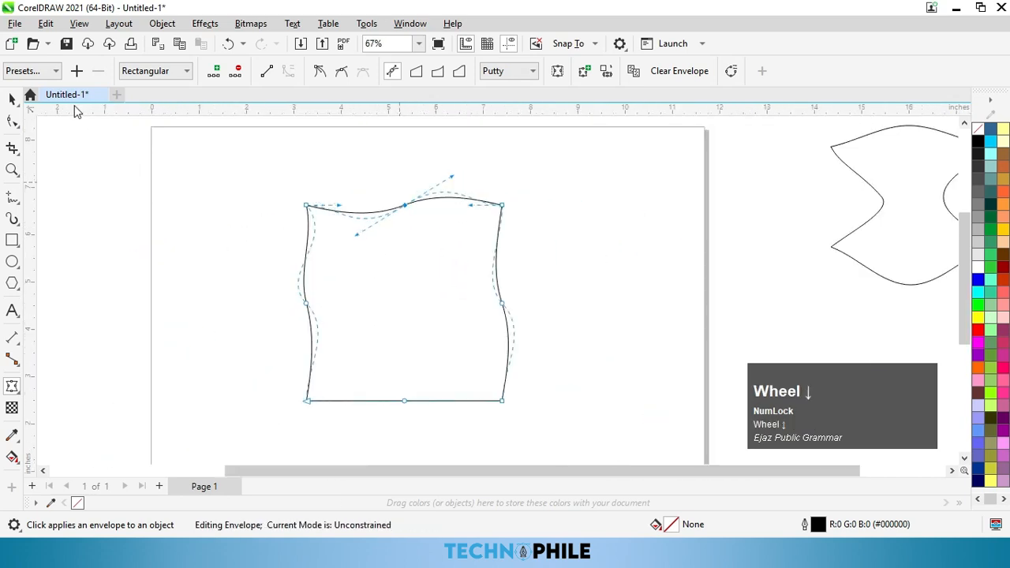
# - Move the enveloped square off the page to the right
pyautogui.click(12, 98)
pyautogui.moveTo(372, 273); pyautogui.dragTo(556, 284)
pyautogui.moveTo(625, 288); pyautogui.dragTo(844, 285)
# - Add the text TECHNOPHILE to the upper part of the page and select it as an object
pyautogui.click(14, 309)
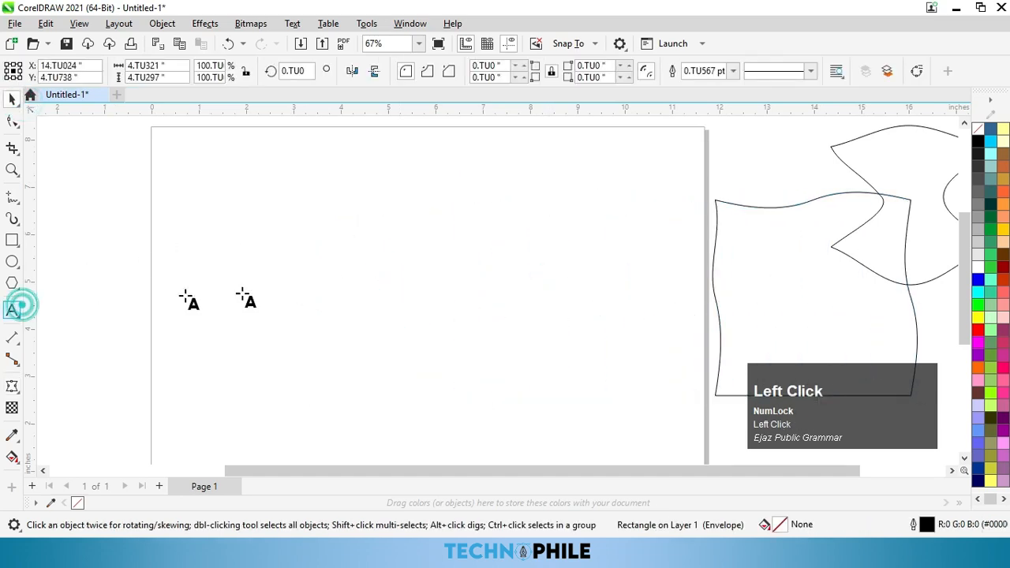
pyautogui.click(304, 258)
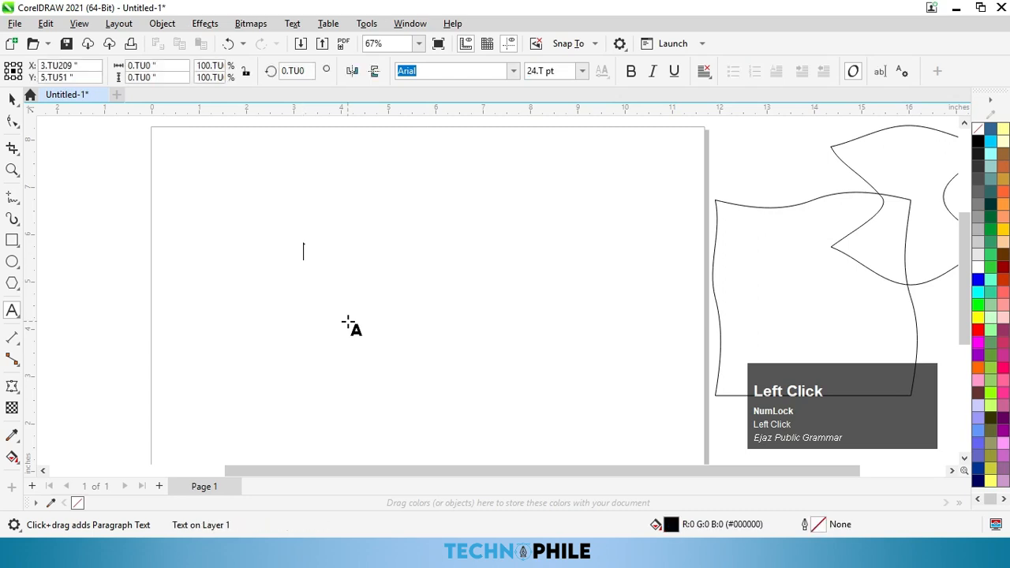
pyautogui.write('TECH')
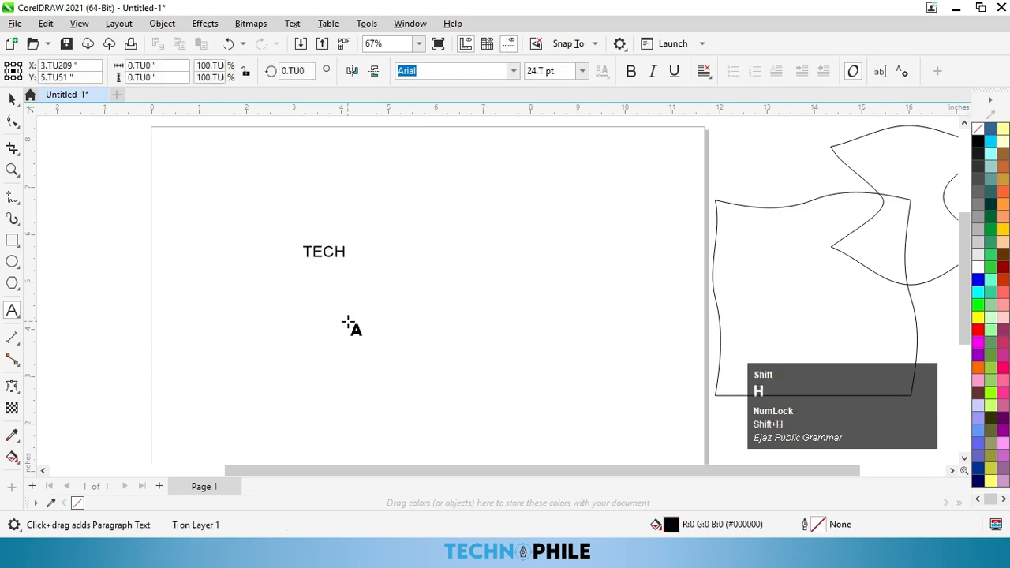
pyautogui.write('NOPHIL')
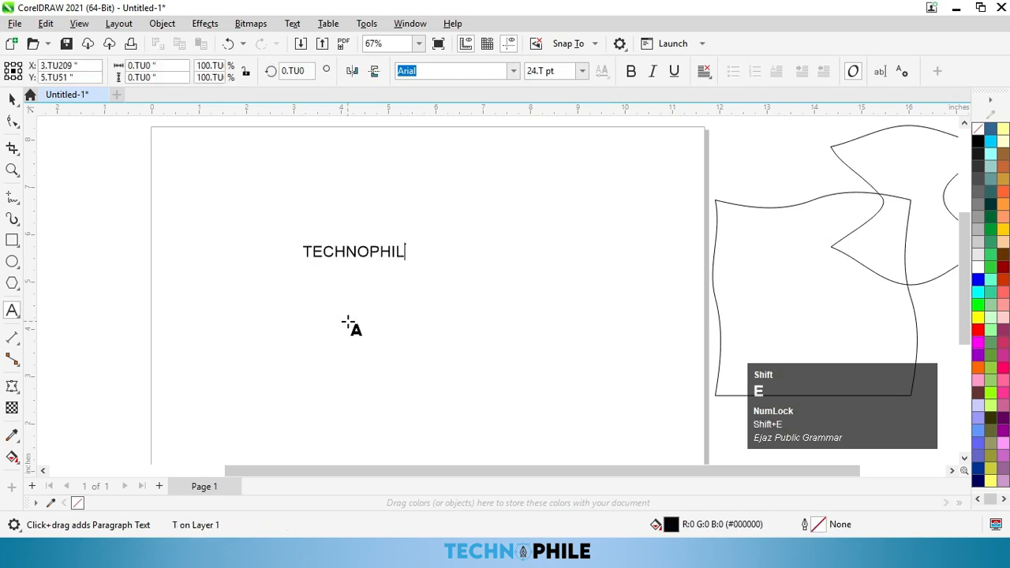
pyautogui.write('E')
pyautogui.click(10, 99)
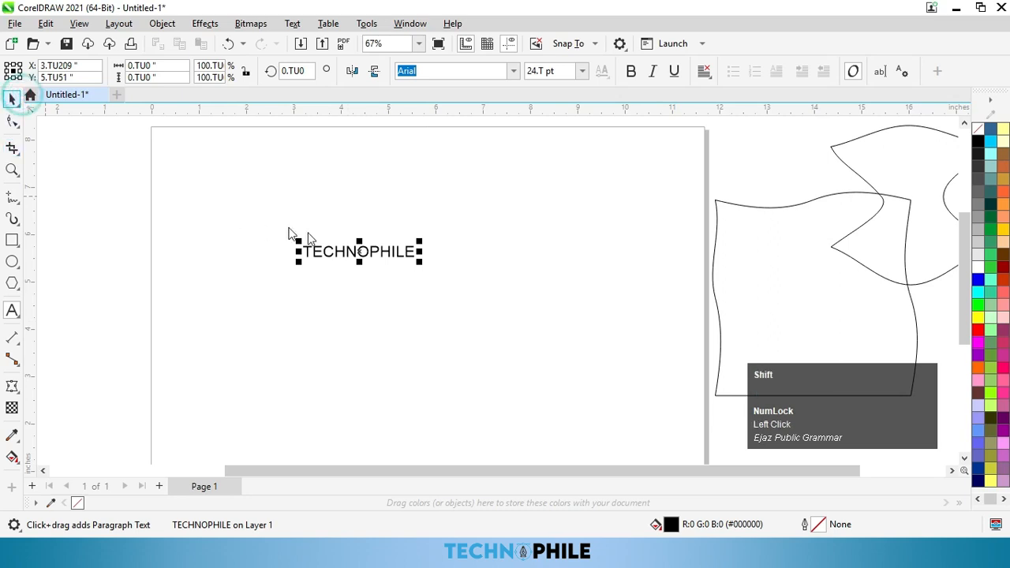
# - Set the TECHNOPHILE text's font to Impact and enlarge it to about 107.6 pt
pyautogui.moveTo(418, 261); pyautogui.dragTo(439, 149)
pyautogui.click(430, 69)
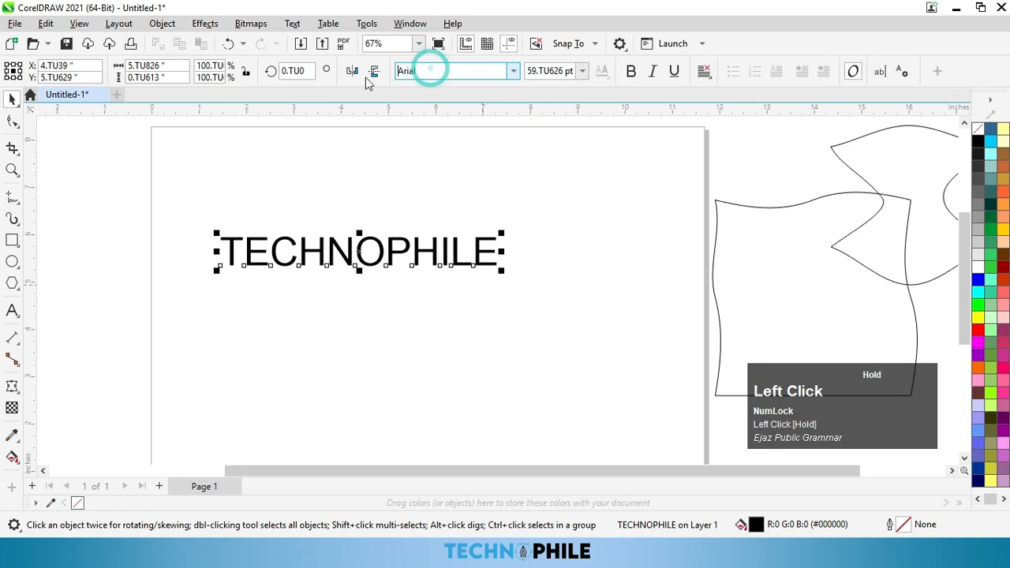
pyautogui.write('i')
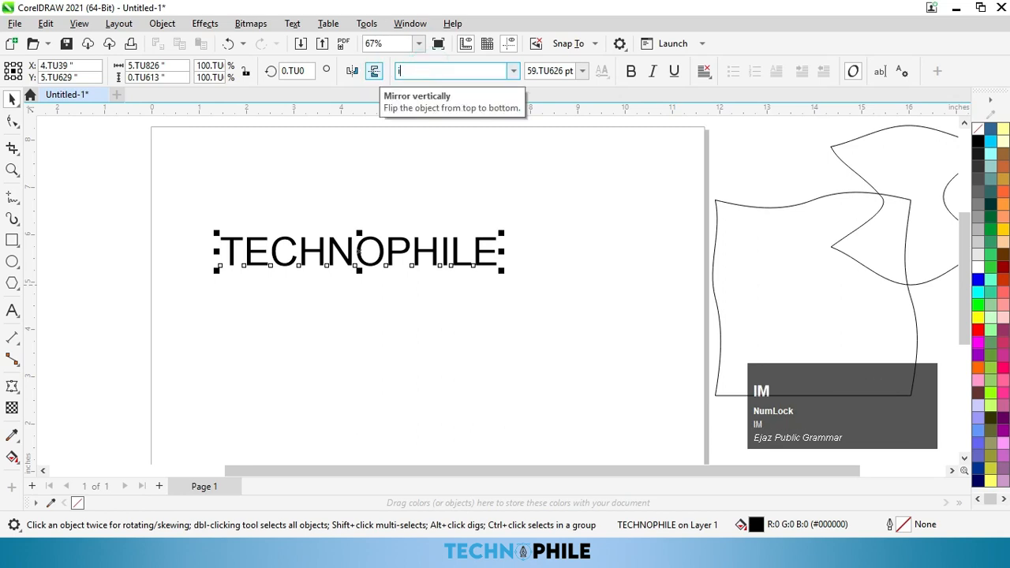
pyautogui.write('mp')
pyautogui.press('Return')
pyautogui.moveTo(426, 273); pyautogui.dragTo(507, 326)
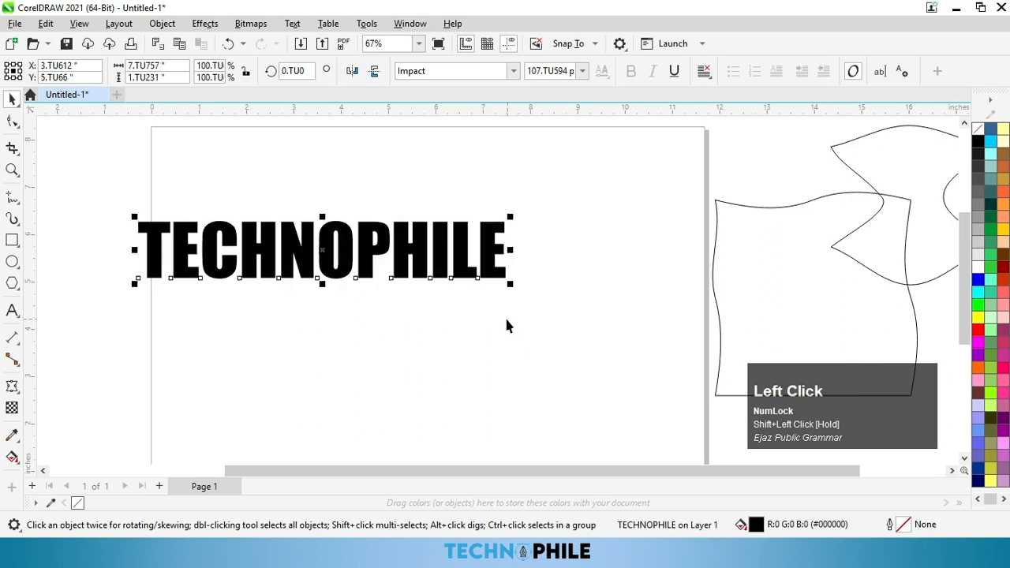
# - Center the TECHNOPHILE text on the page and start editing its envelope
pyautogui.press('p')
pyautogui.scroll(1, 426, 319)
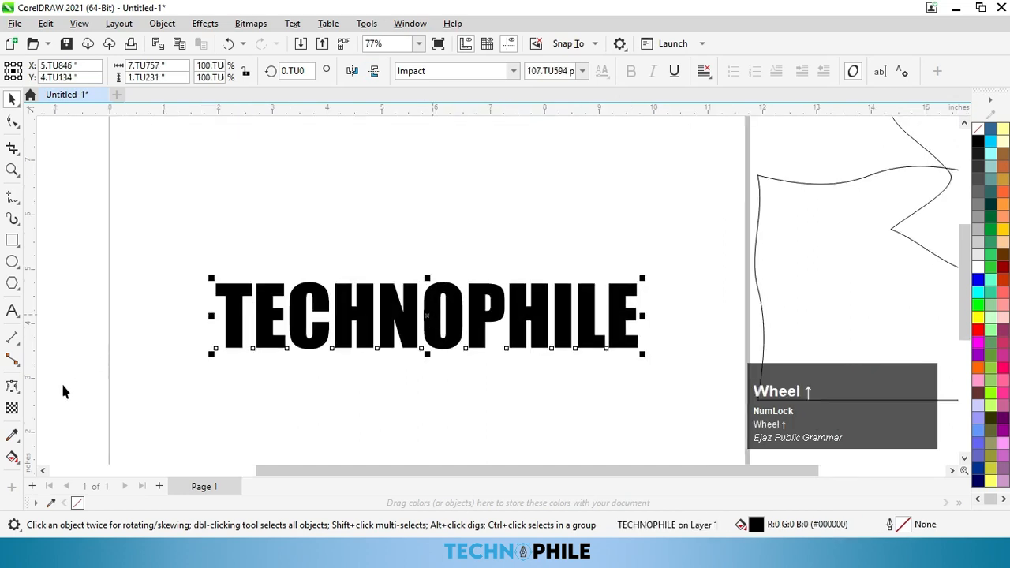
pyautogui.click(12, 386)
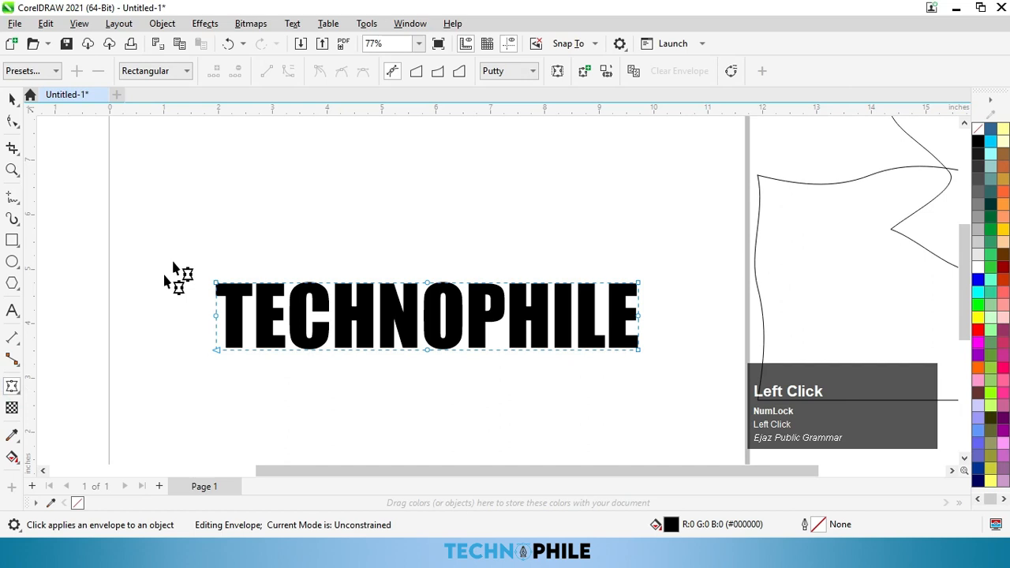
# - Try Straight Line envelope mode by raising the text's top middle node into a peak, and undo it
pyautogui.click(417, 74)
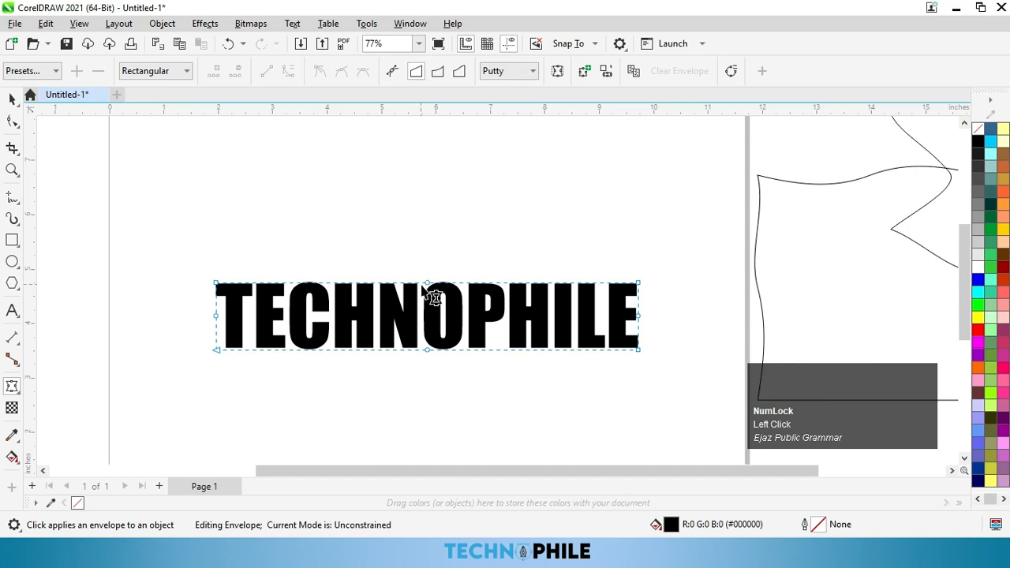
pyautogui.moveTo(428, 284); pyautogui.dragTo(427, 161)
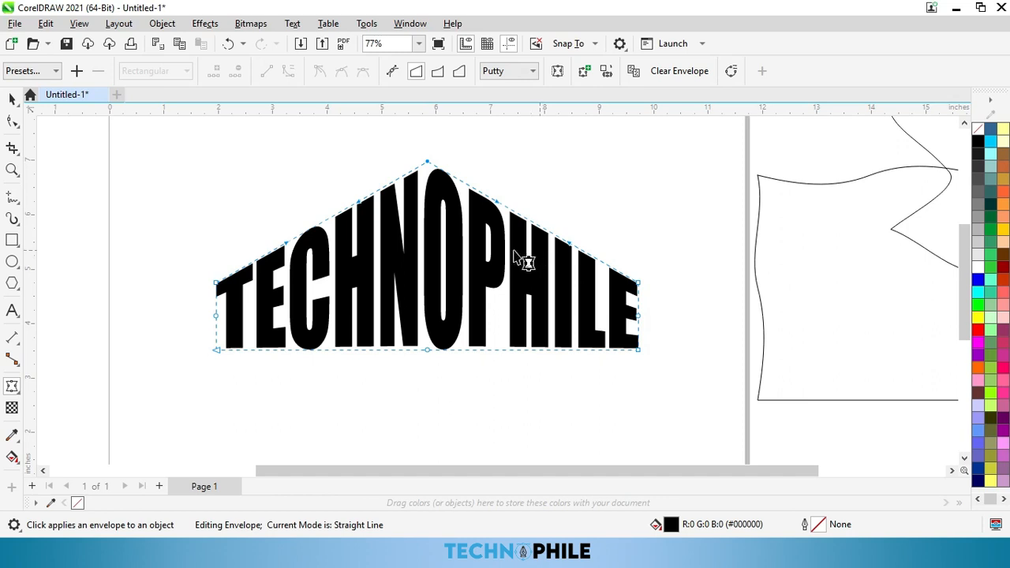
pyautogui.hotkey('ctrl', 'z')
# - Try Single Arc envelope mode by raising the text's top middle node into an arch, and undo it
pyautogui.click(469, 234)
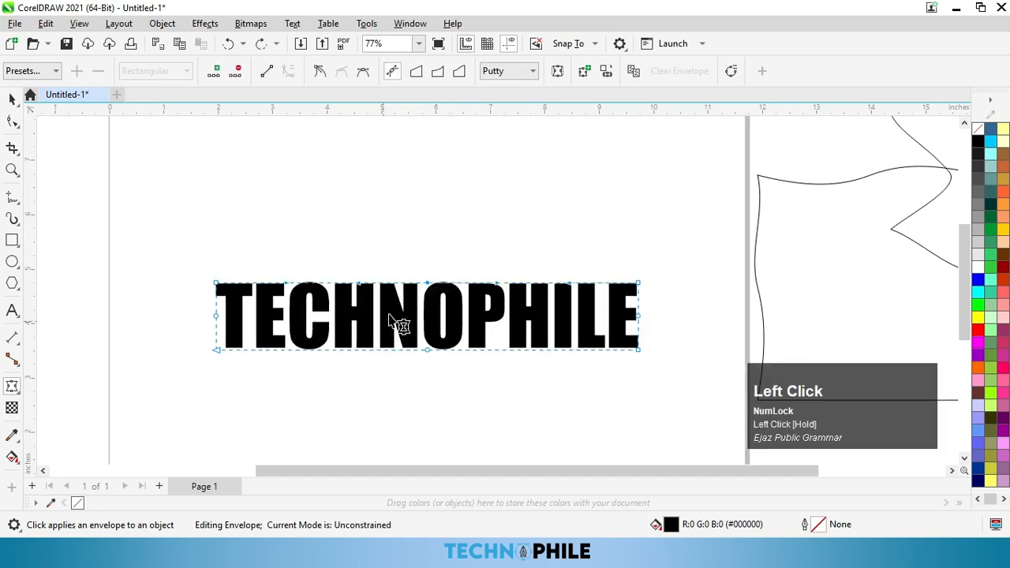
pyautogui.click(436, 73)
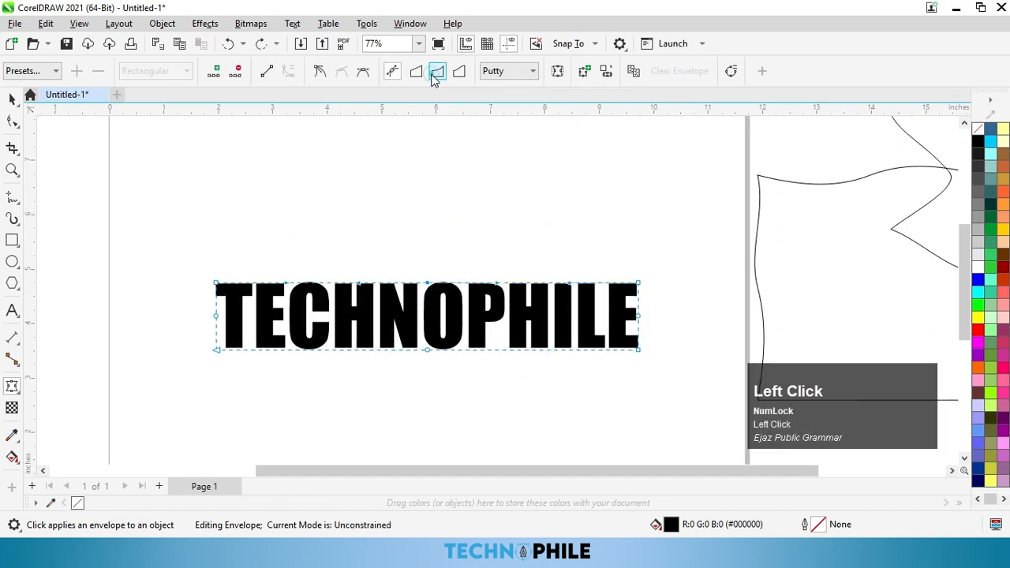
pyautogui.moveTo(426, 283); pyautogui.dragTo(427, 201)
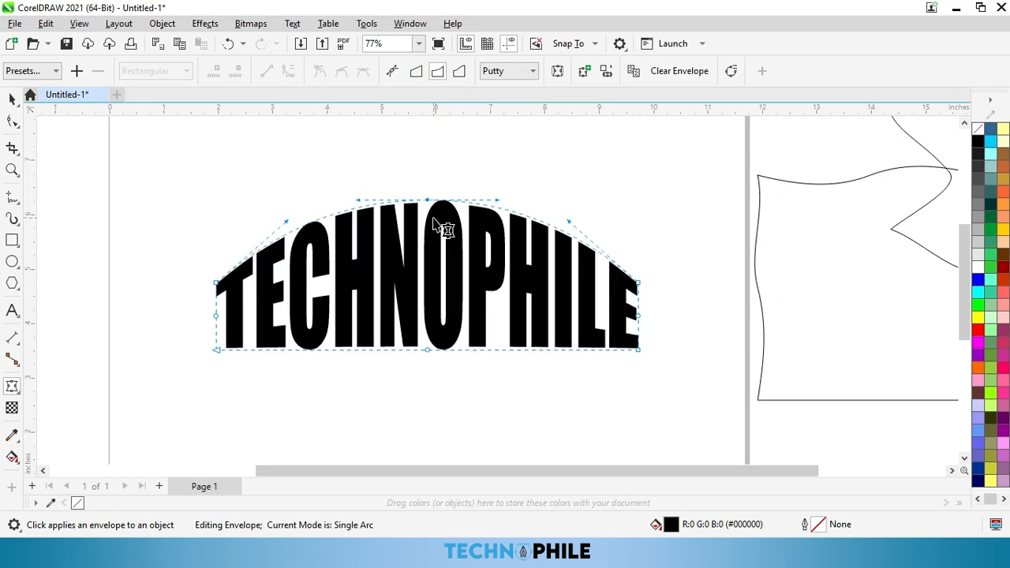
pyautogui.hotkey('ctrl', 'z')
# - Try raising the text's top middle envelope node into a bell-shaped curve, and undo it
pyautogui.moveTo(450, 241); pyautogui.dragTo(424, 308)
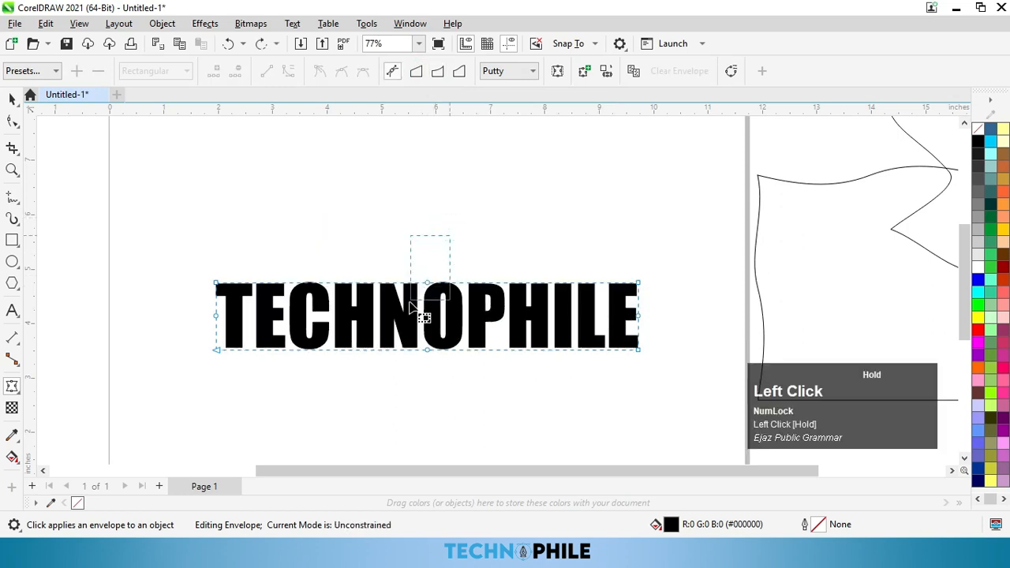
pyautogui.click(456, 75)
pyautogui.moveTo(426, 283); pyautogui.dragTo(426, 212)
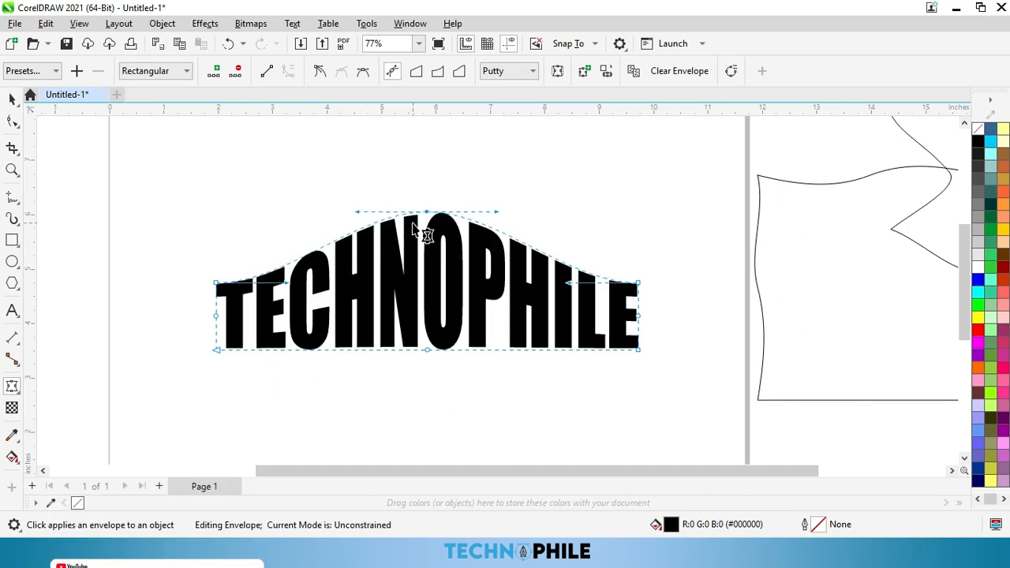
pyautogui.hotkey('ctrl', 'z')
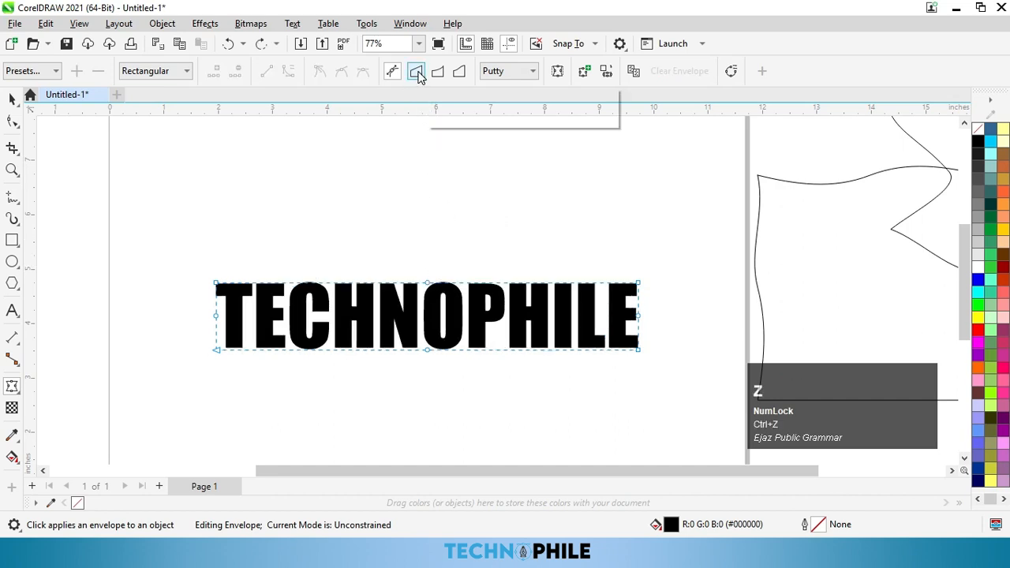
# - Raise the text's top middle node about 1.28 inches in Straight Line mode and set the envelope mapping mode to Horizontal
pyautogui.click(417, 73)
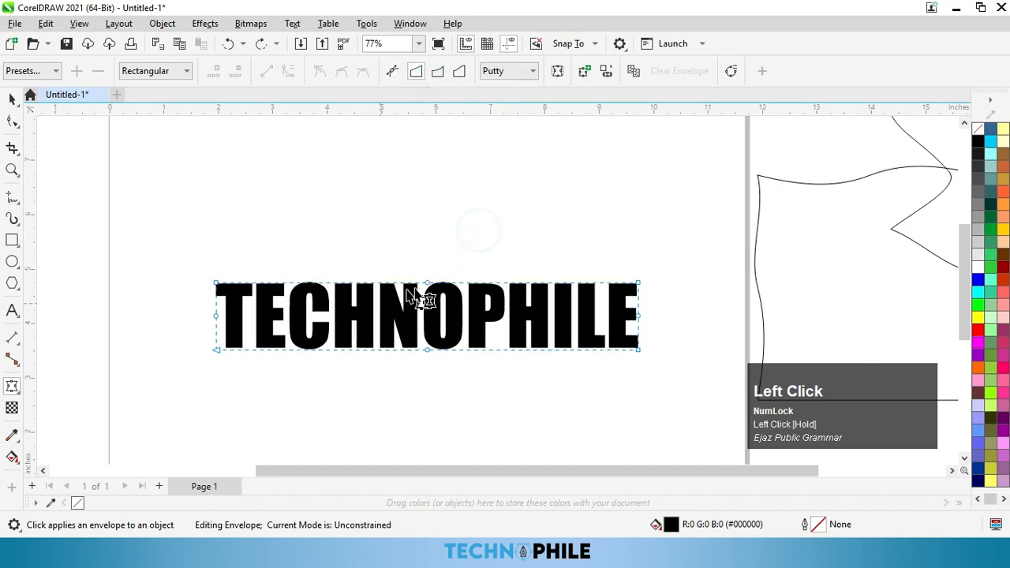
pyautogui.click(450, 248)
pyautogui.moveTo(427, 282); pyautogui.dragTo(427, 213)
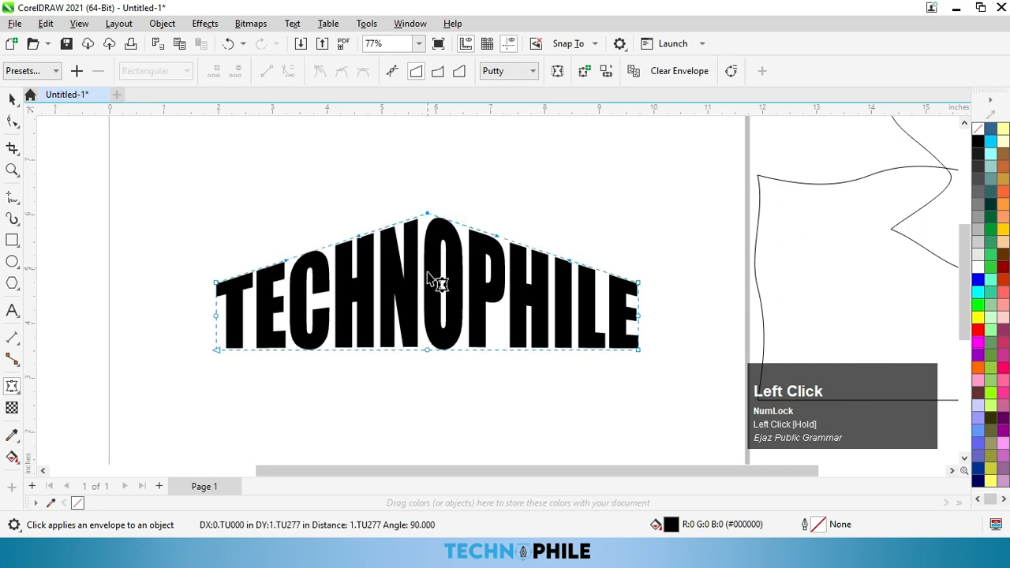
pyautogui.click(508, 71)
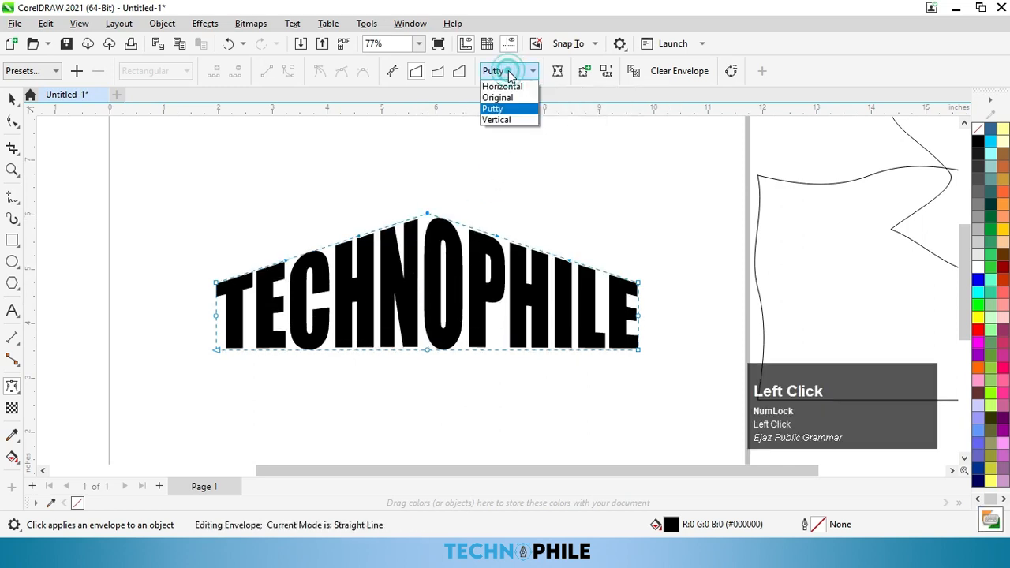
pyautogui.click(503, 87)
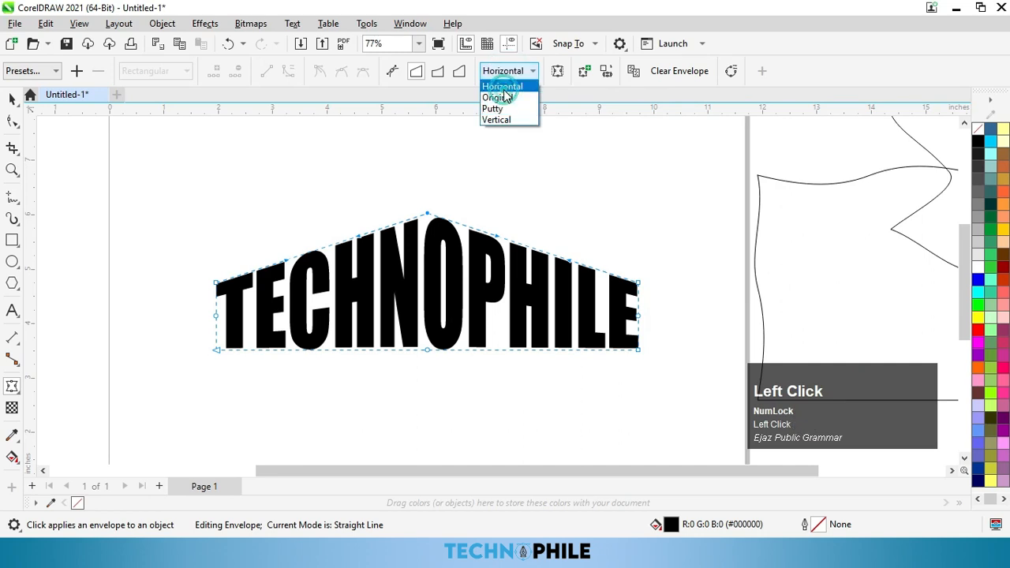
# - Switch the TECHNOPHILE text's envelope mapping mode to Original, and finally to Putty
pyautogui.click(506, 72)
pyautogui.click(497, 98)
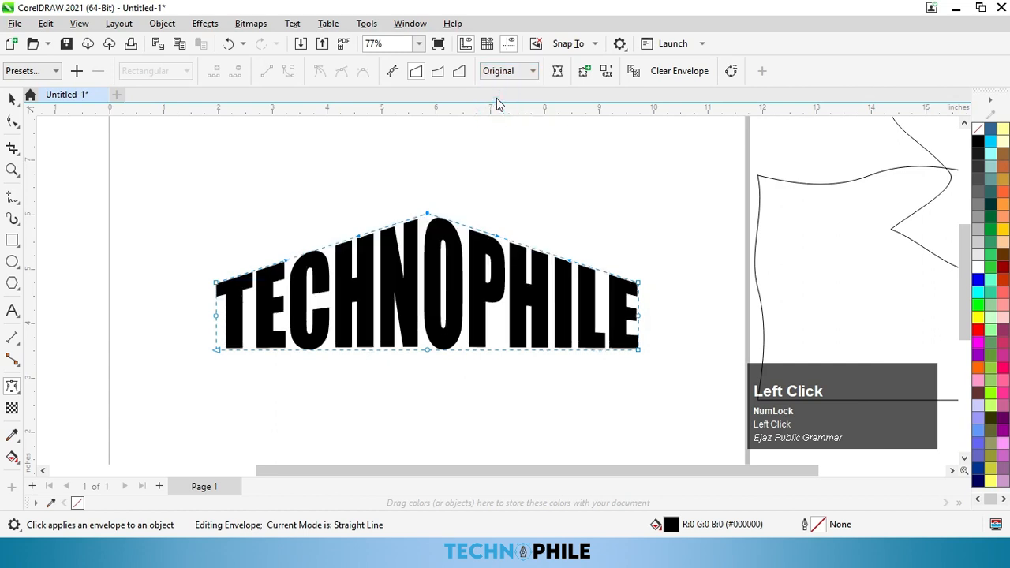
pyautogui.click(508, 72)
pyautogui.click(495, 109)
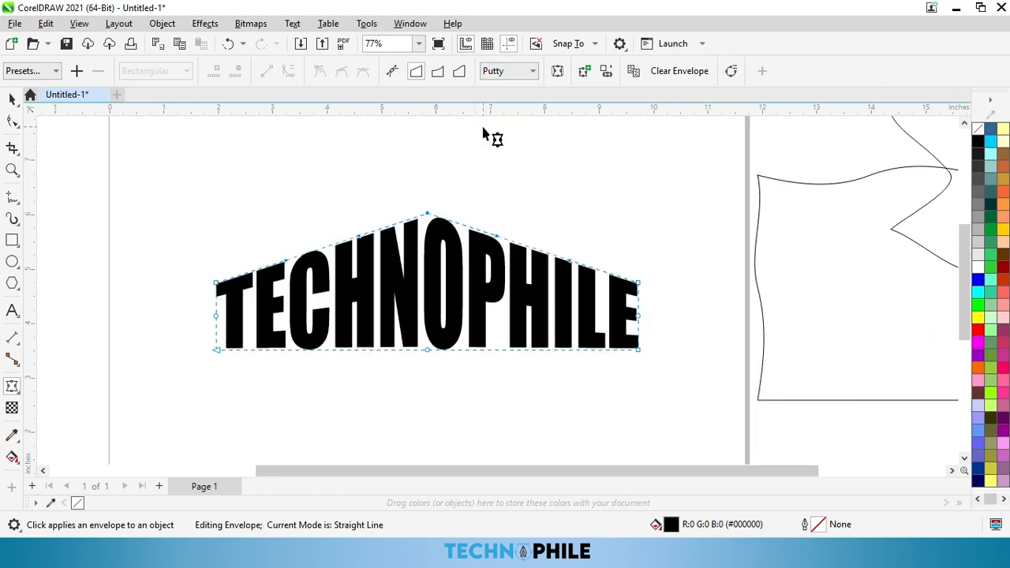
# - Scale down the enveloped TECHNOPHILE text and move it toward the page's lower right to clear the page centre
pyautogui.click(12, 98)
pyautogui.moveTo(647, 358); pyautogui.dragTo(544, 319)
pyautogui.moveTo(484, 304); pyautogui.dragTo(678, 406)
# - Draw a rectangle about 4.28 × 2.30 inches in the cleared area above the TECHNOPHILE text
pyautogui.click(12, 241)
pyautogui.moveTo(275, 196); pyautogui.dragTo(509, 322)
pyautogui.scroll(1, 347, 206)
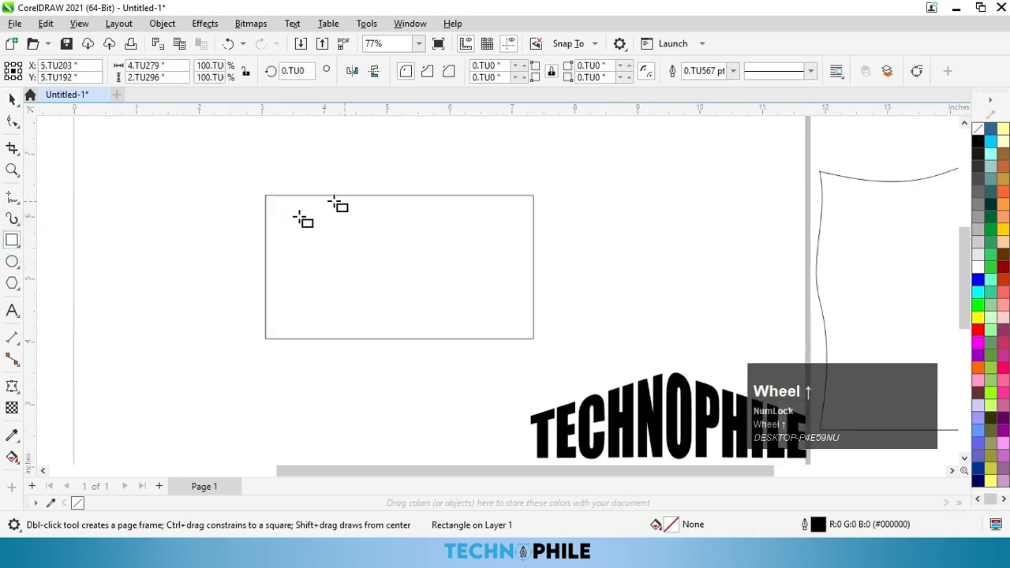
# - Pull the rectangle's top middle envelope node down about 1.2 inches with Keep Lines on, and turn Keep Lines off
pyautogui.click(12, 385)
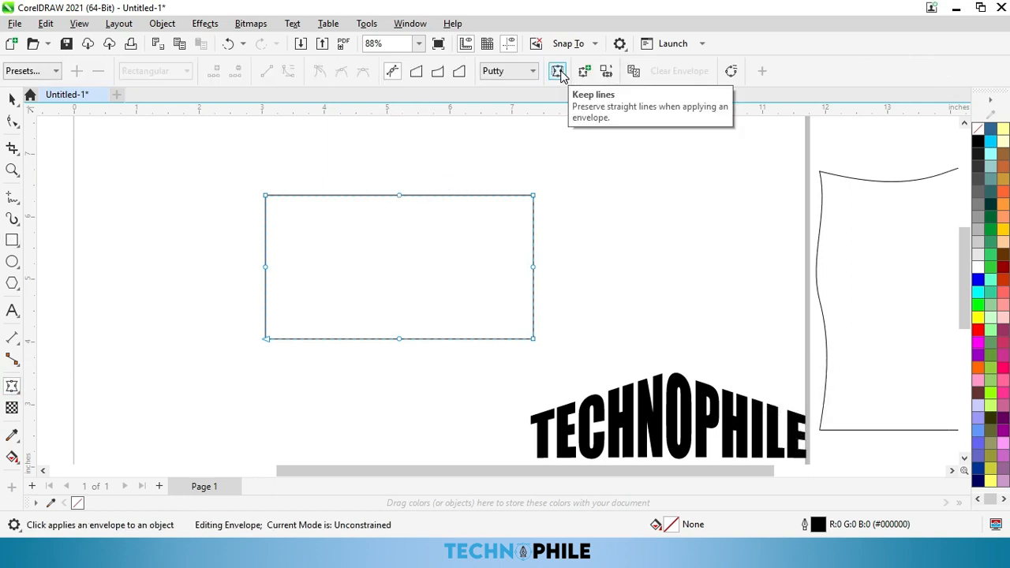
pyautogui.click(559, 73)
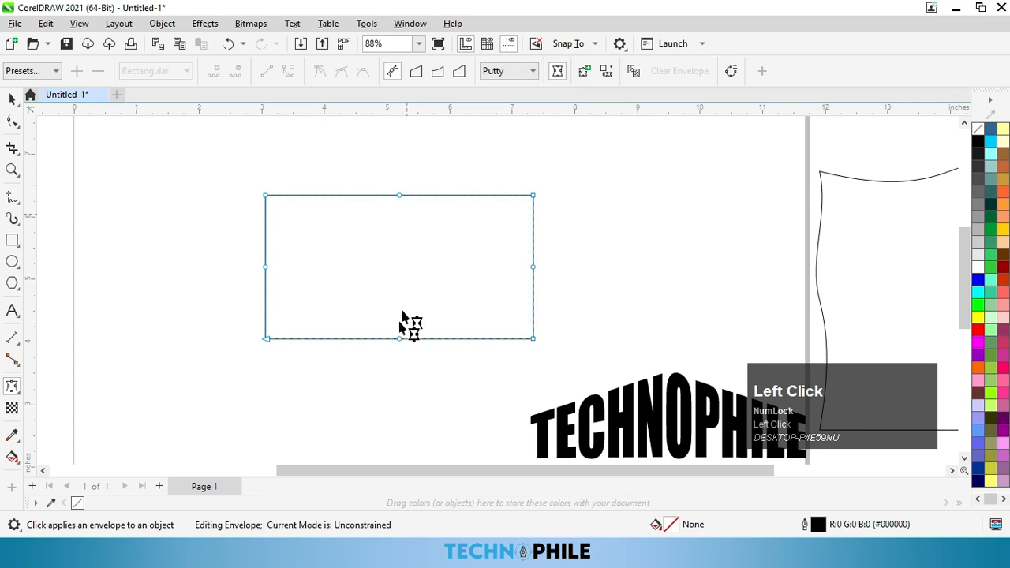
pyautogui.moveTo(398, 195); pyautogui.dragTo(399, 272)
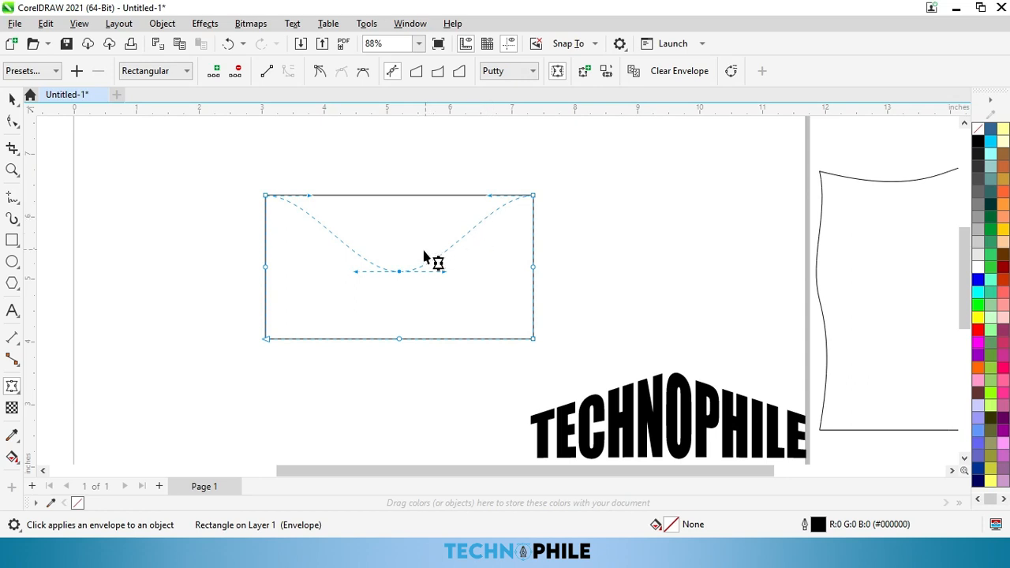
pyautogui.click(557, 72)
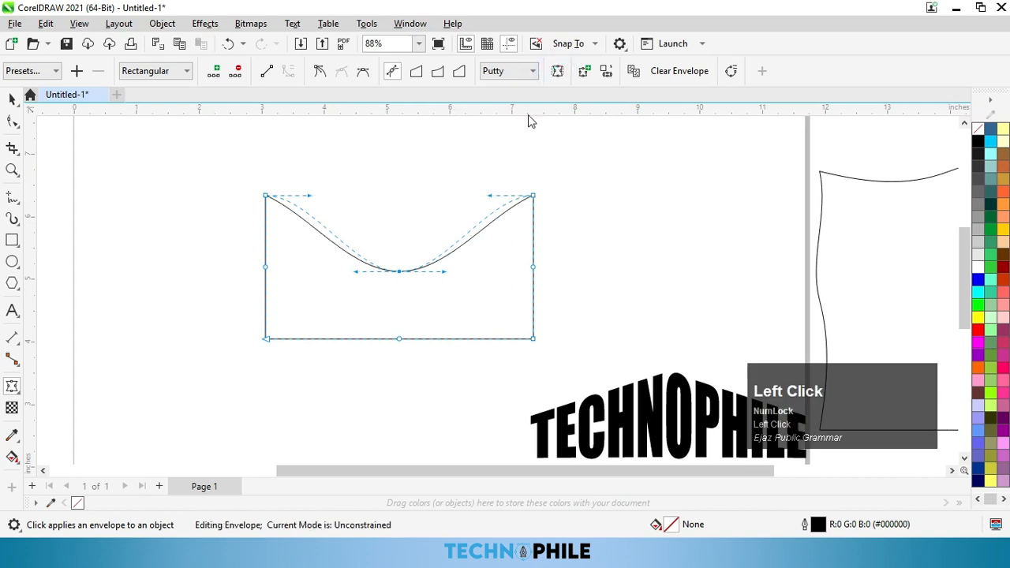
# - Move the curved rectangle across the page's left edge and bring the TECHNOPHILE text to the upper middle of the page
pyautogui.click(14, 99)
pyautogui.moveTo(483, 302); pyautogui.dragTo(254, 361)
pyautogui.moveTo(653, 442); pyautogui.dragTo(470, 261)
# - Add a new envelope to the TECHNOPHILE text and pull its bottom middle node down about 0.6 inch in Single Arc mode
pyautogui.click(11, 386)
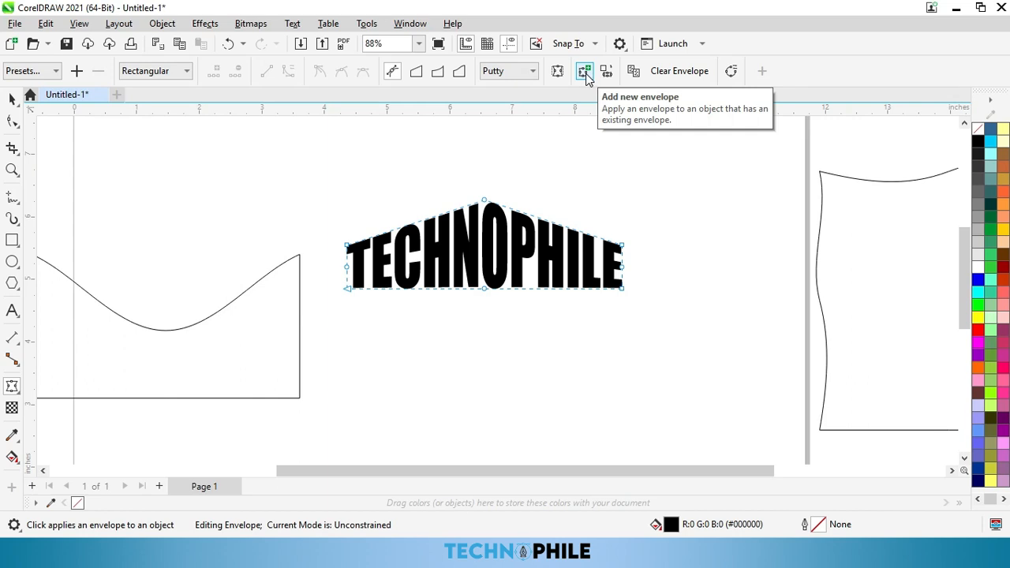
pyautogui.click(585, 75)
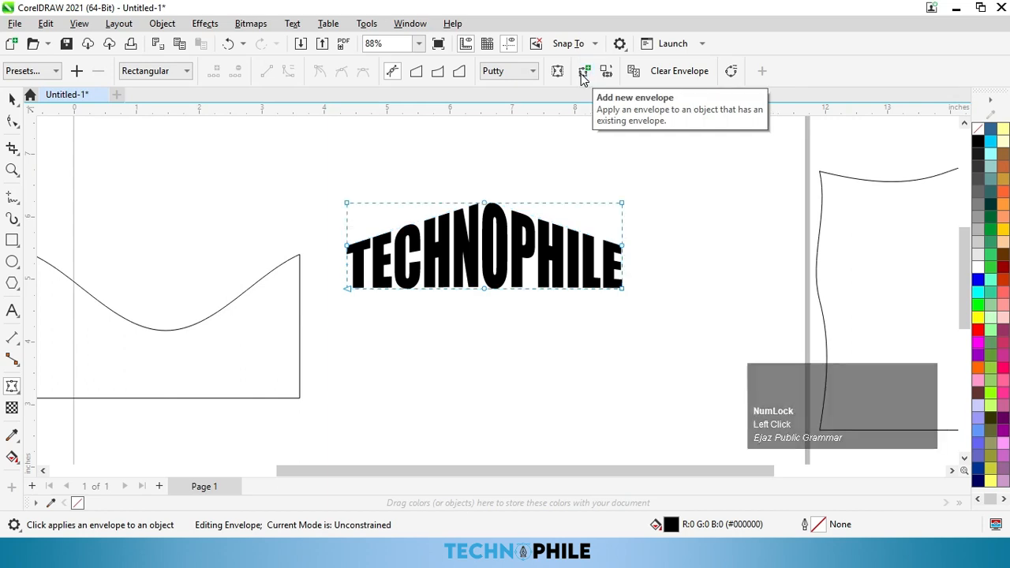
pyautogui.click(439, 72)
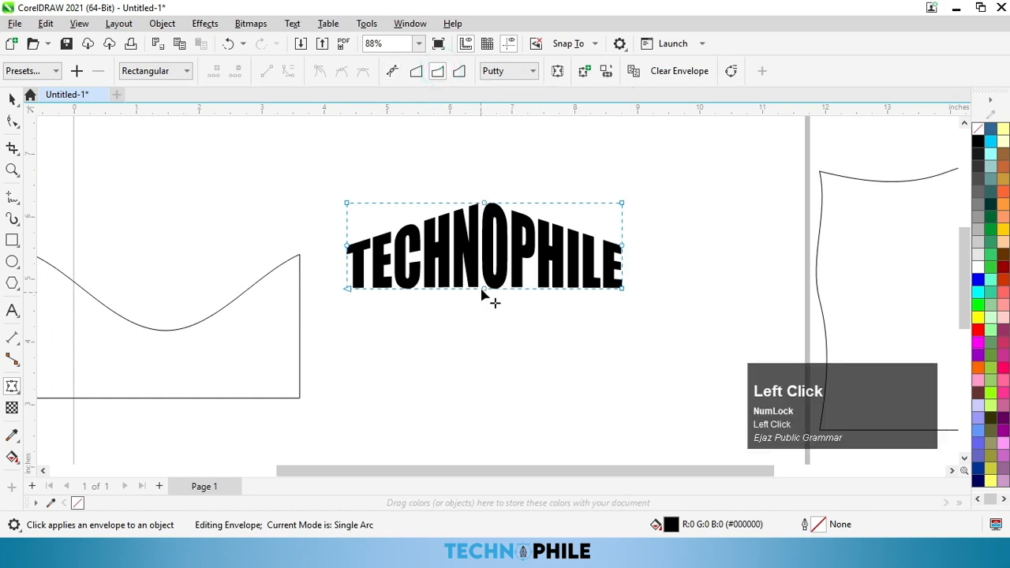
pyautogui.moveTo(483, 290); pyautogui.dragTo(481, 329)
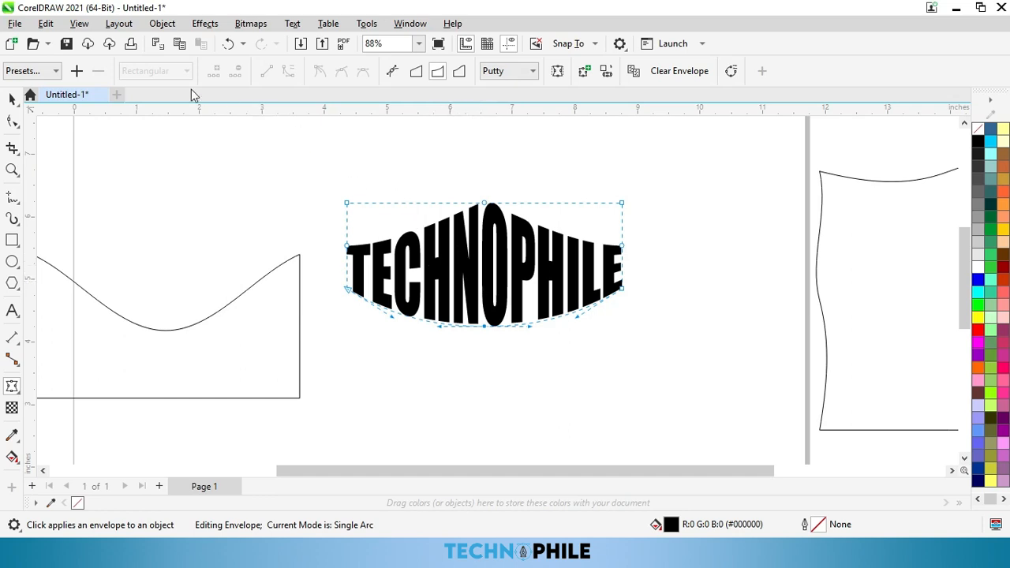
# - Scale the TECHNOPHILE text down to about 3.38 × 1.52 inches and place it near the page's right edge
pyautogui.click(10, 96)
pyautogui.moveTo(627, 331); pyautogui.dragTo(598, 321)
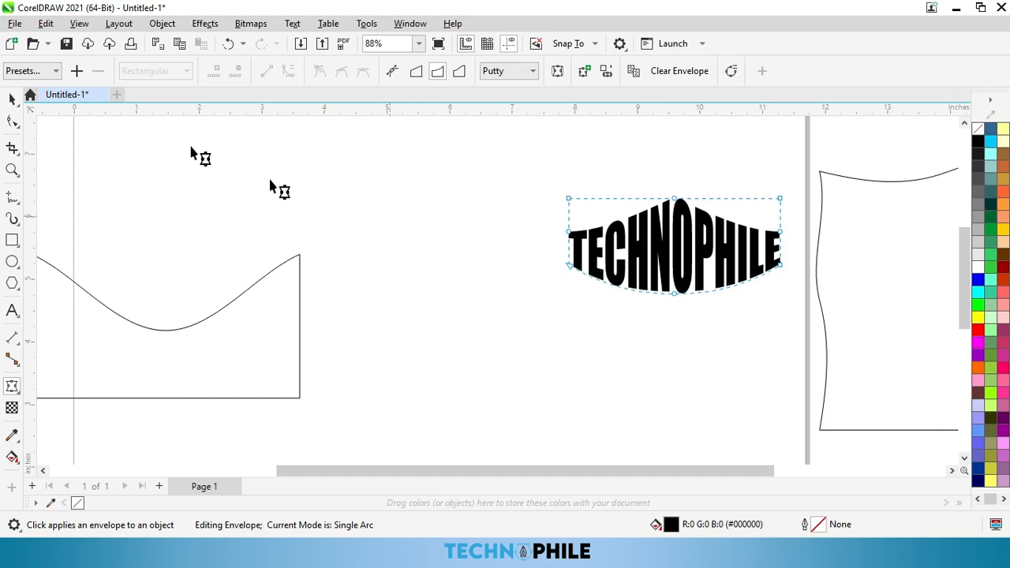
pyautogui.click(13, 98)
# - Add a first name in capitals as 24 pt Arial artistic text above the curved rectangle
pyautogui.click(12, 310)
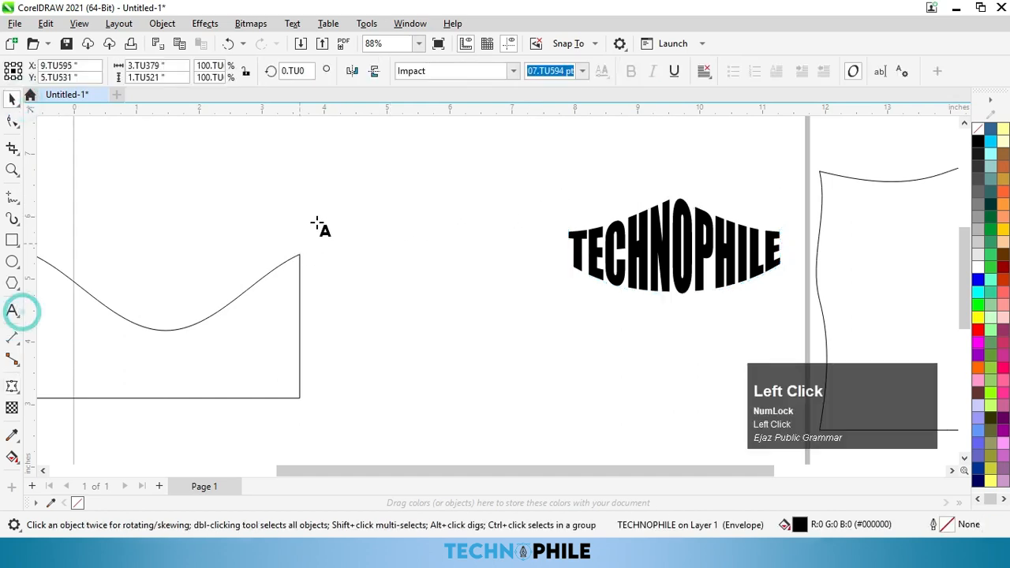
pyautogui.click(292, 184)
pyautogui.write('ISRAR')
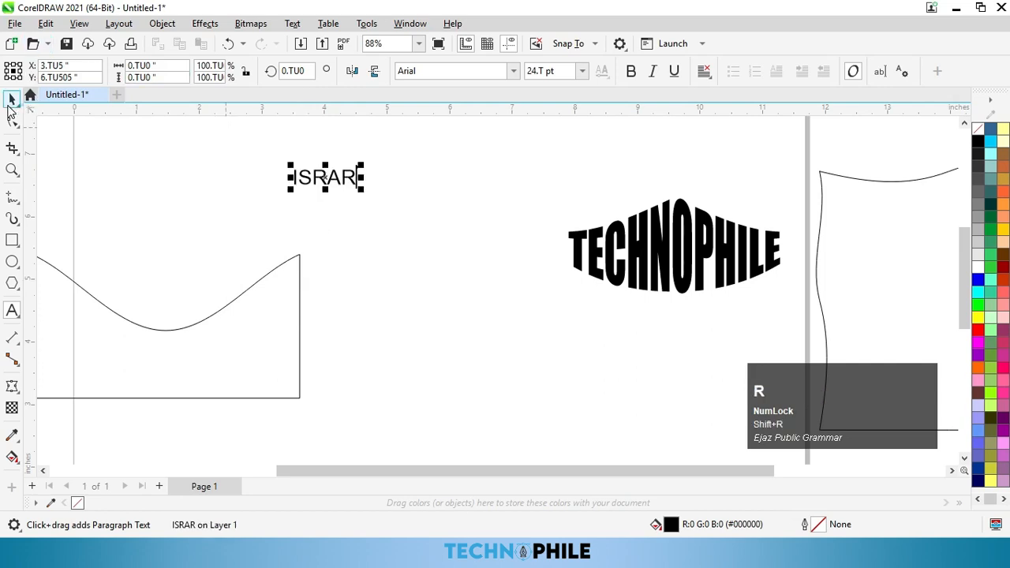
pyautogui.click(11, 99)
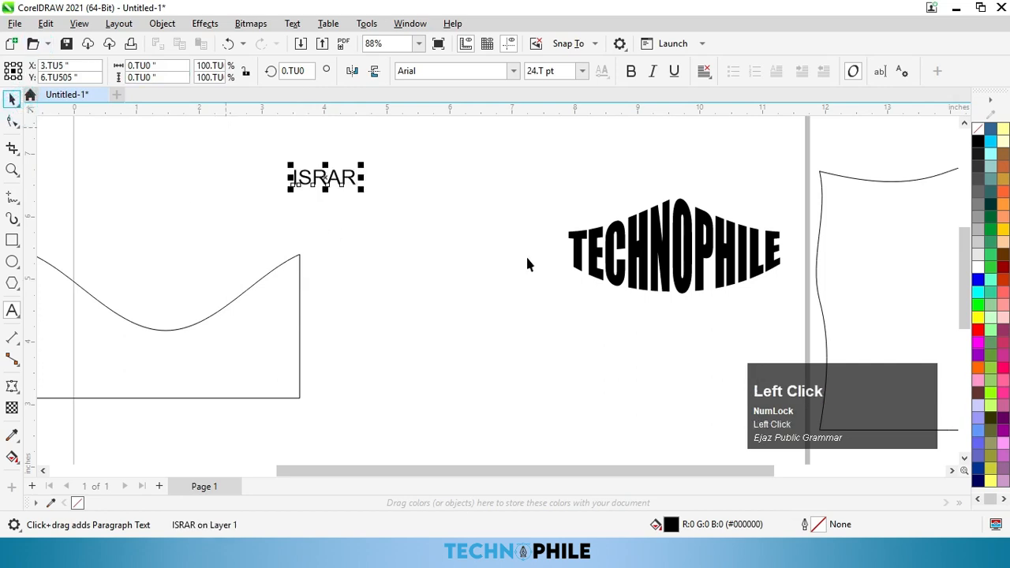
# - Copy the envelope properties of the TECHNOPHILE text onto the name text
pyautogui.click(663, 261)
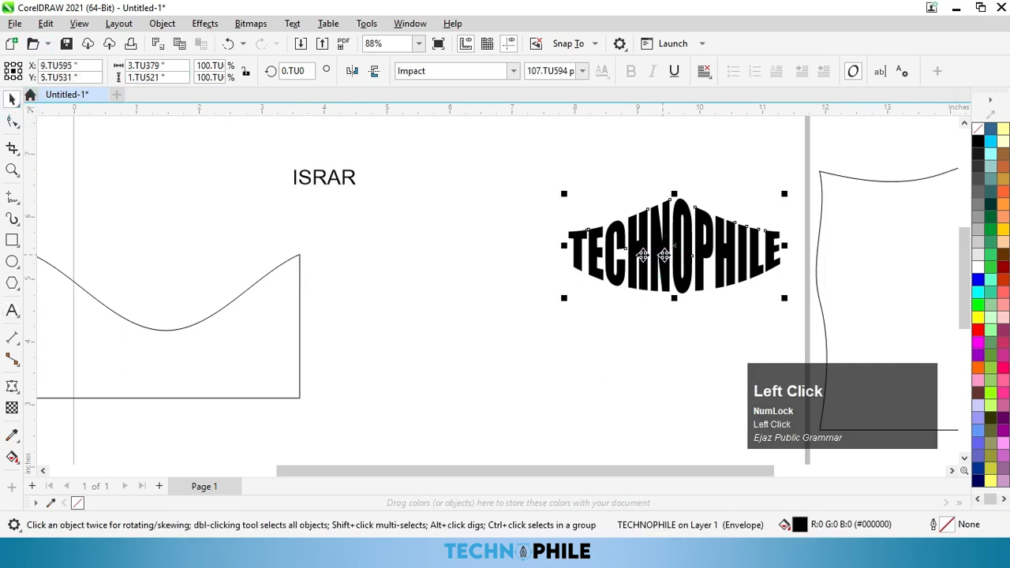
pyautogui.click(327, 184)
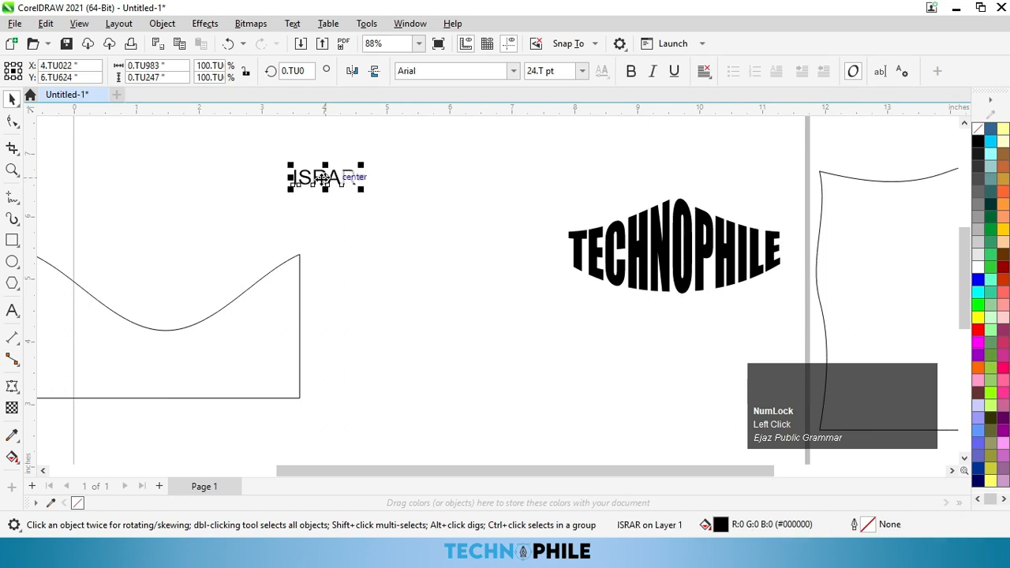
pyautogui.click(12, 385)
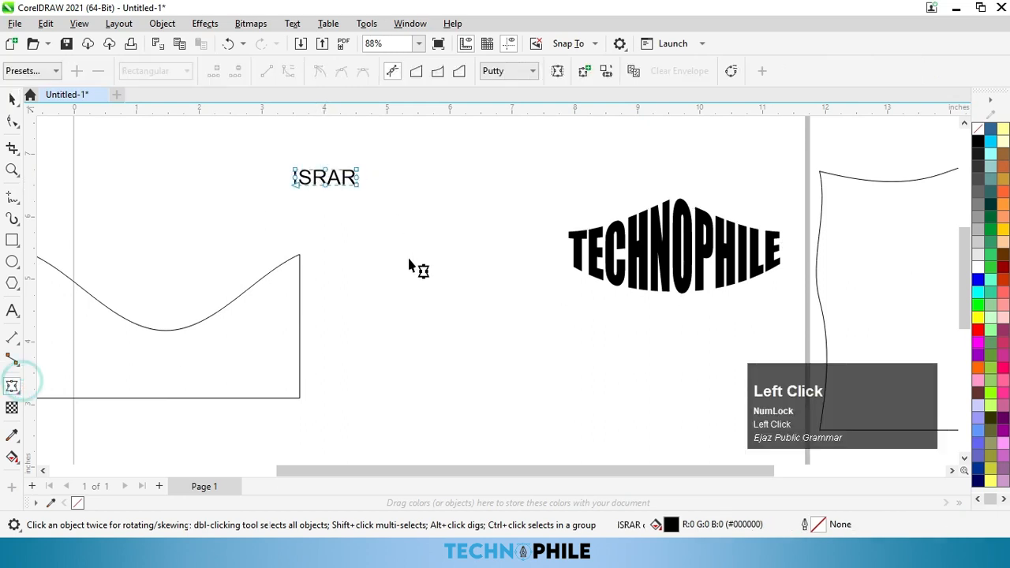
pyautogui.click(634, 73)
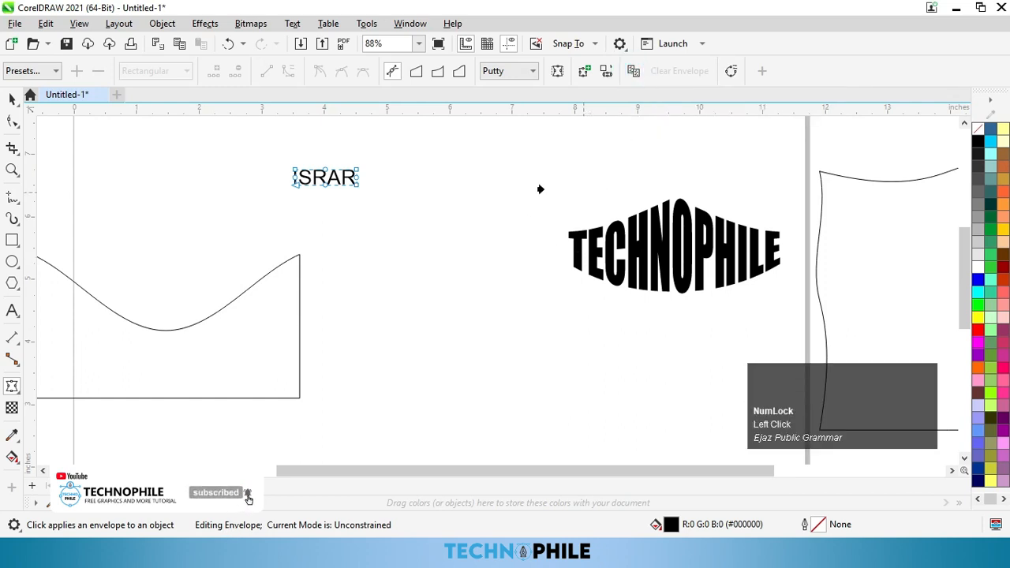
pyautogui.click(632, 254)
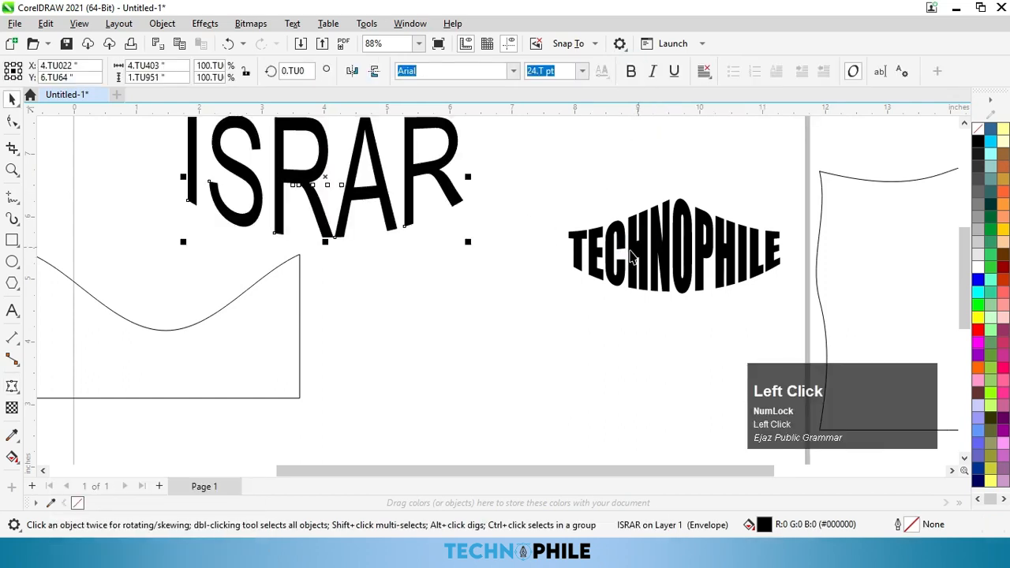
# - Scale down the enveloped name text, place it beneath the TECHNOPHILE text, and clear its envelope
pyautogui.moveTo(363, 190); pyautogui.dragTo(385, 274)
pyautogui.moveTo(479, 321); pyautogui.dragTo(646, 333)
pyautogui.click(12, 386)
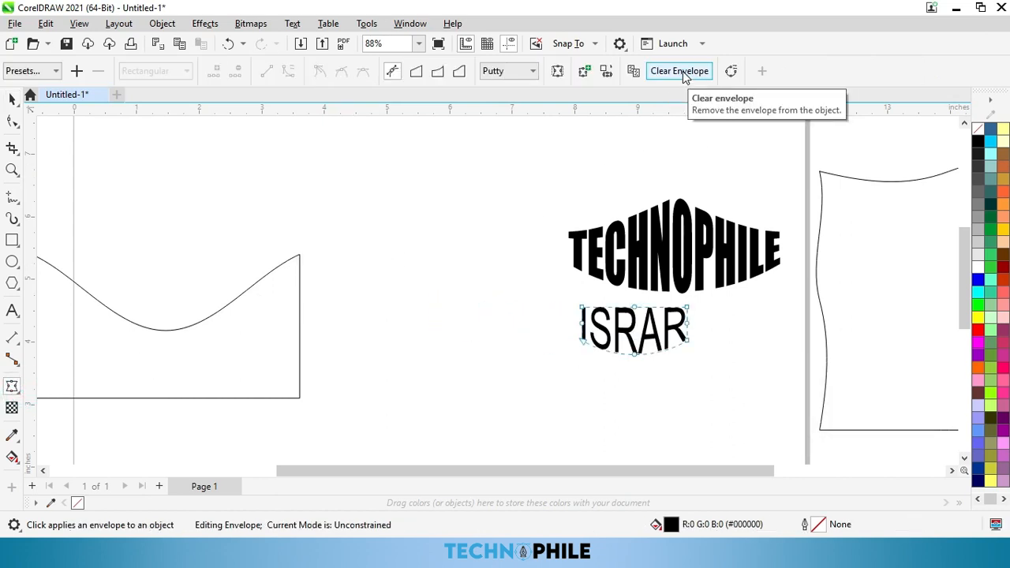
pyautogui.click(683, 71)
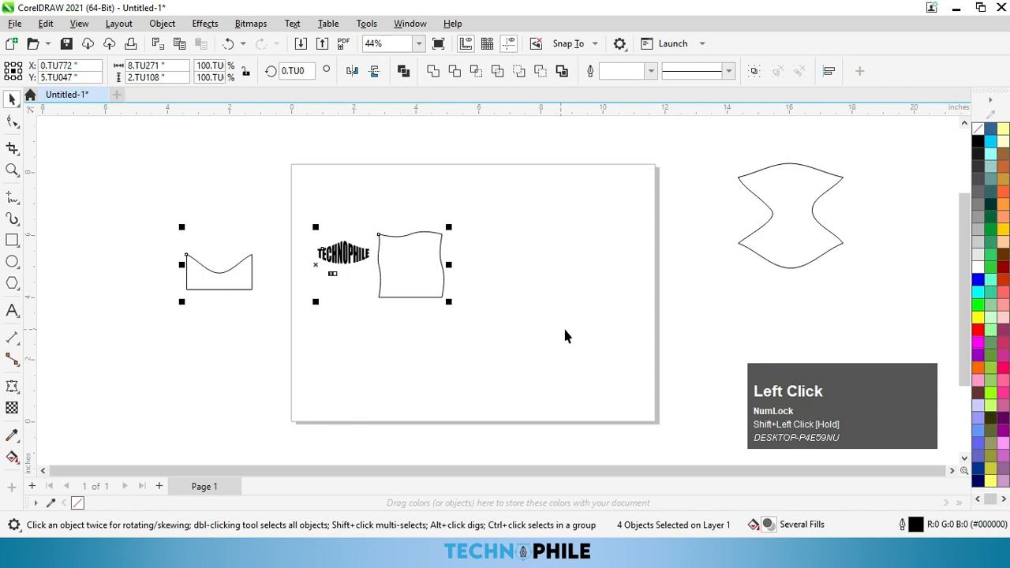
# - Delete all the practice texts and shapes on and around the page
pyautogui.press('Delete')
pyautogui.moveTo(712, 135); pyautogui.dragTo(865, 279)
pyautogui.press('Delete')
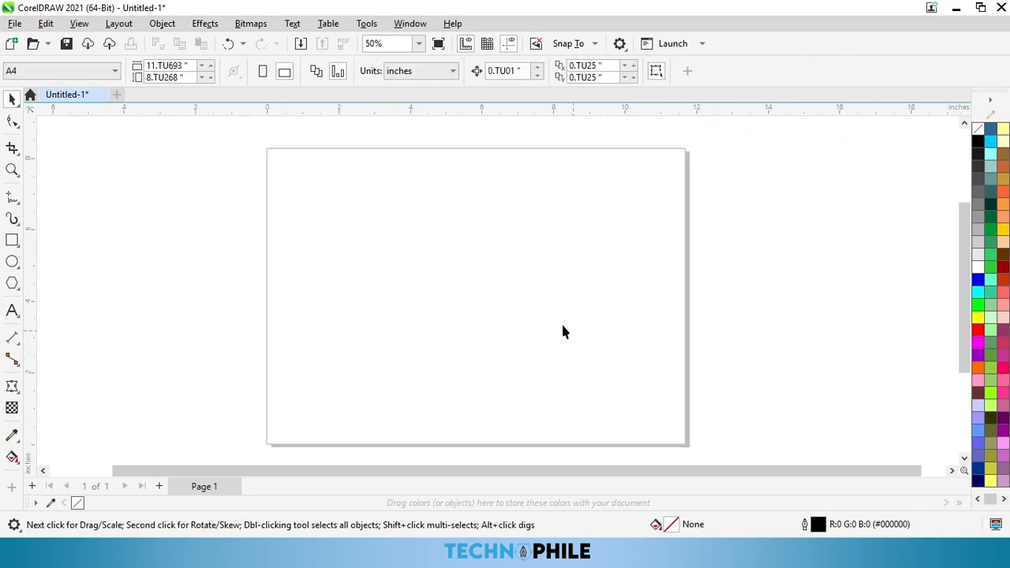
# - Import the blank billboard photo from Downloads and place it on the page at about 8.51 × 5.68 inches
pyautogui.click(14, 23)
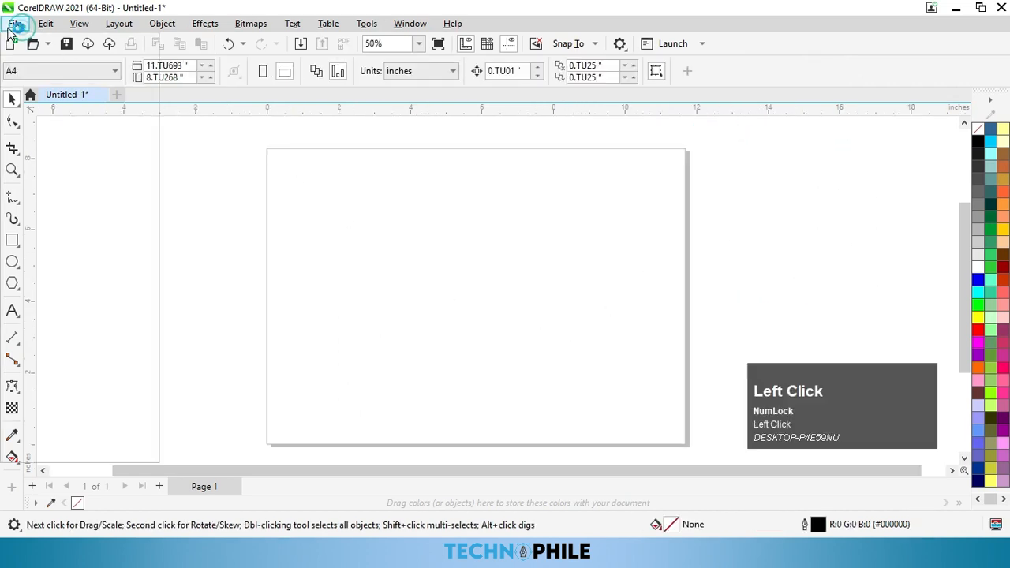
pyautogui.click(61, 287)
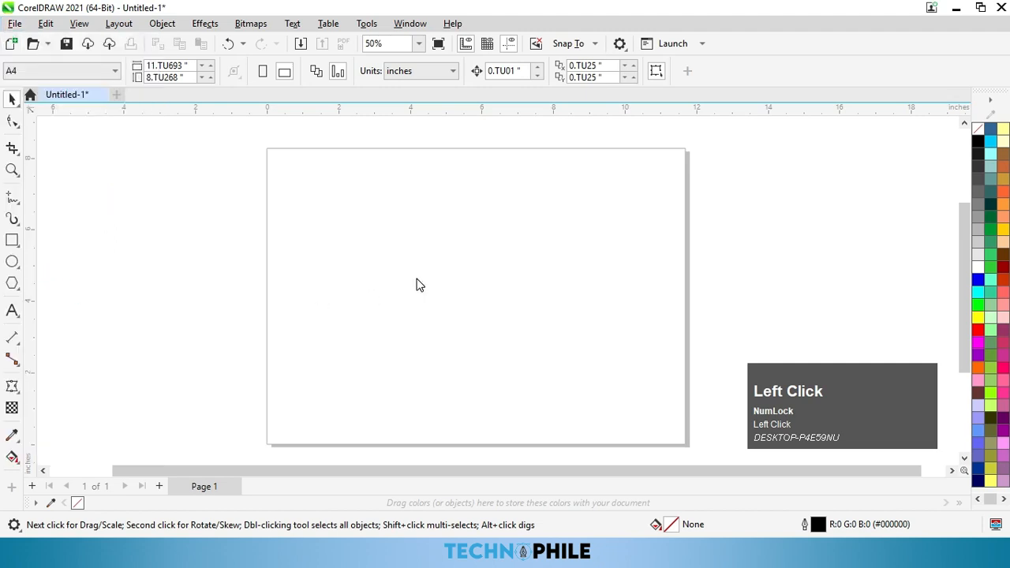
pyautogui.click(298, 304)
pyautogui.click(411, 377)
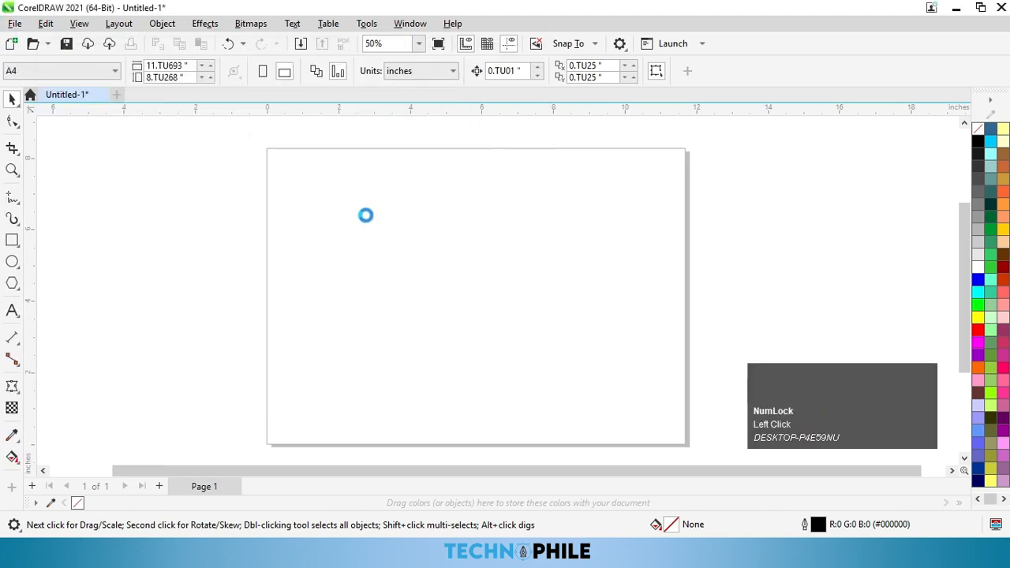
pyautogui.moveTo(365, 210); pyautogui.dragTo(638, 421)
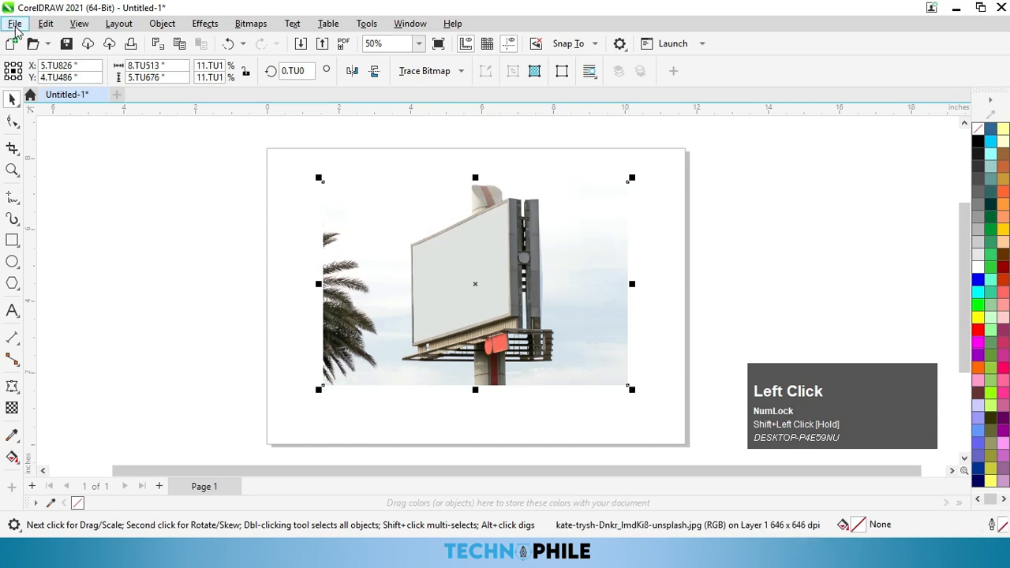
# - Import the SALE 50% image from Downloads and place it beside the billboard photo at about 6.45 × 4.30 inches
pyautogui.click(16, 24)
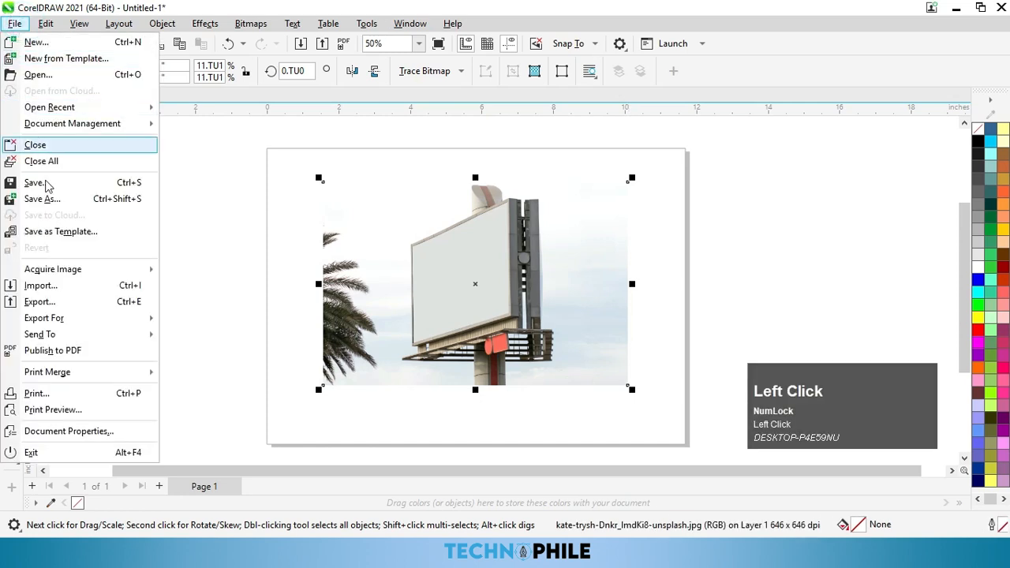
pyautogui.click(60, 287)
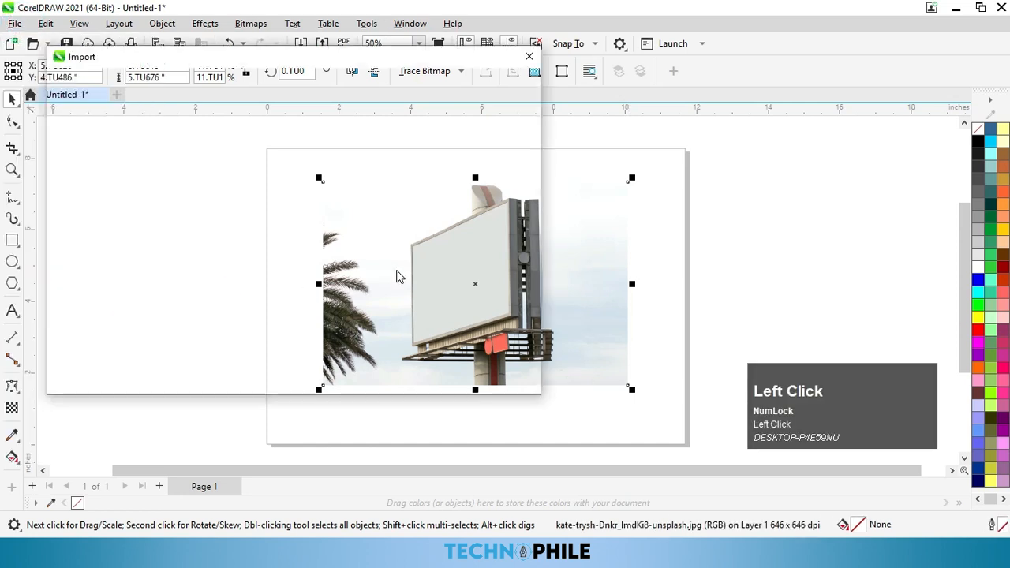
pyautogui.moveTo(535, 199); pyautogui.dragTo(476, 281)
pyautogui.click(298, 304)
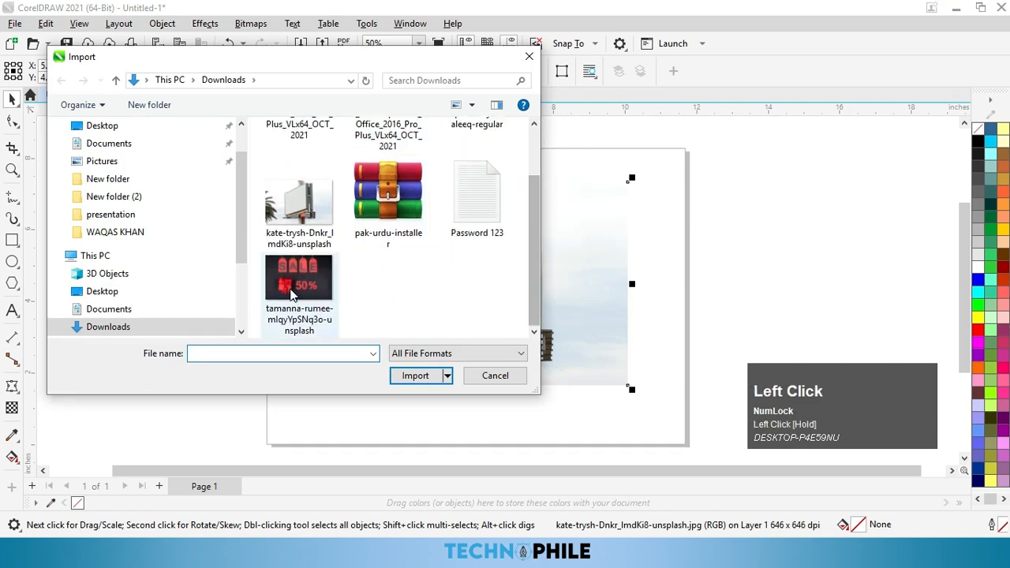
pyautogui.click(419, 377)
pyautogui.moveTo(124, 214); pyautogui.dragTo(369, 412)
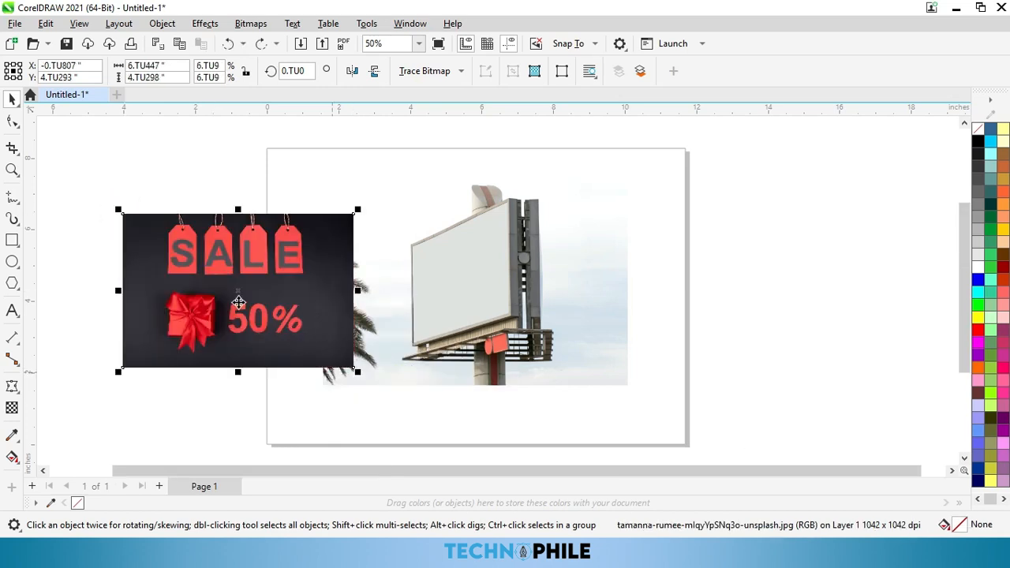
# - Scale down the SALE 50% image and move it over the blank billboard panel
pyautogui.moveTo(357, 370); pyautogui.dragTo(312, 341)
pyautogui.moveTo(218, 307); pyautogui.dragTo(443, 295)
pyautogui.scroll(-1, 387, 295)
pyautogui.scroll(1, 384, 294)
# - Apply an unconstrained envelope to the SALE 50% image and move its four corner nodes toward the billboard panel's corners
pyautogui.click(9, 389)
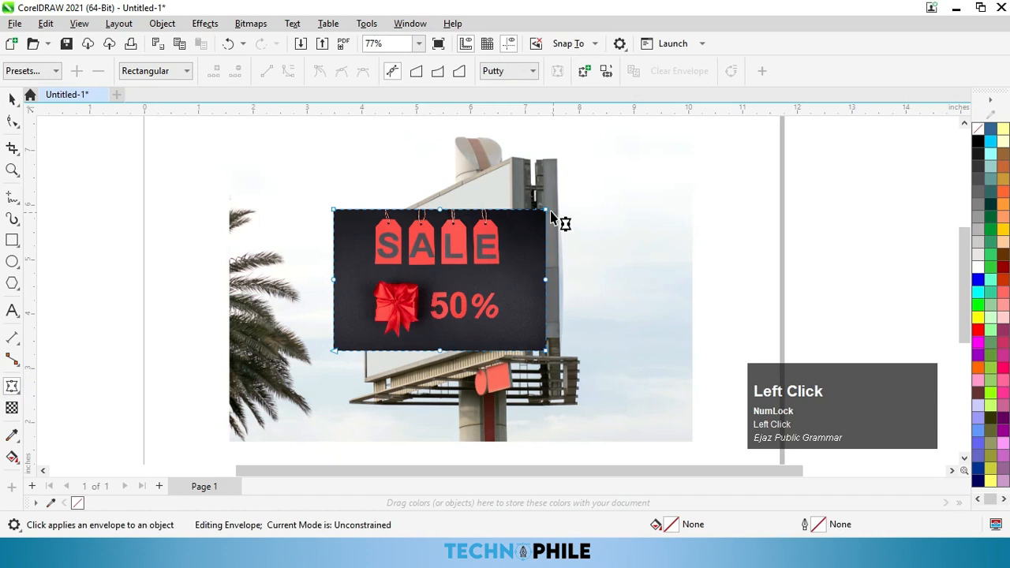
pyautogui.moveTo(550, 213); pyautogui.dragTo(512, 162)
pyautogui.moveTo(548, 354); pyautogui.dragTo(506, 328)
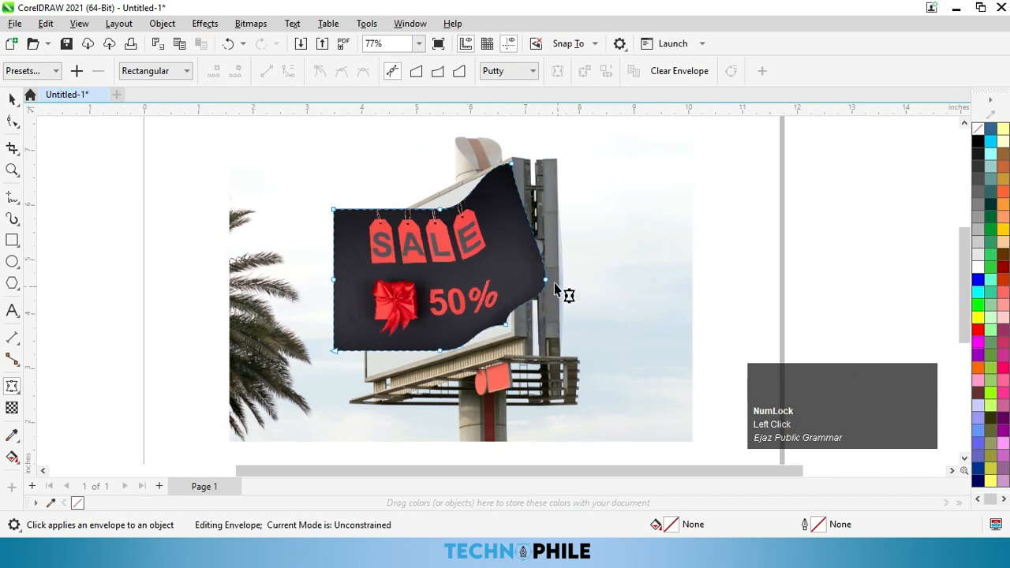
pyautogui.moveTo(334, 210); pyautogui.dragTo(354, 268)
pyautogui.moveTo(354, 338); pyautogui.dragTo(367, 377)
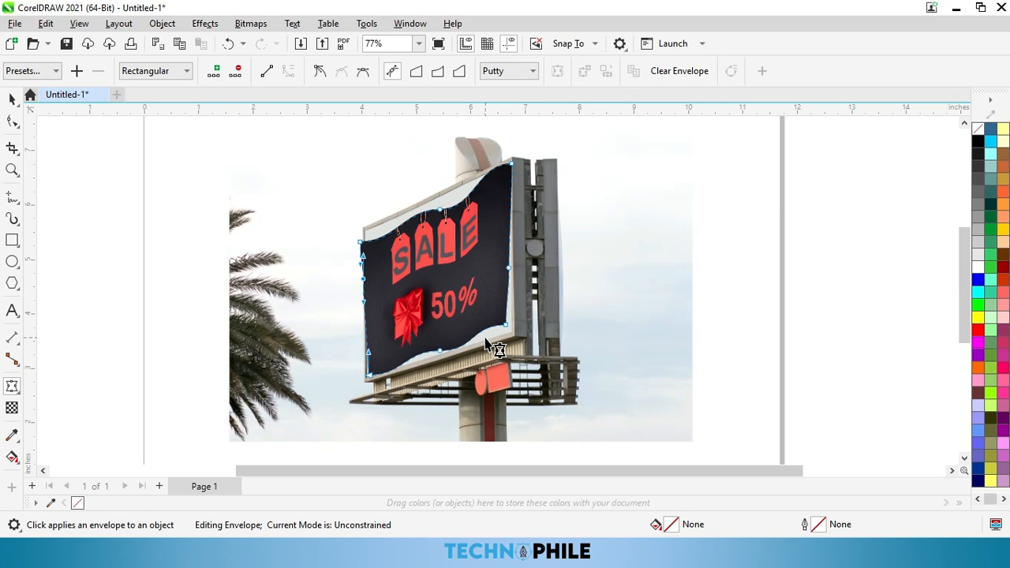
# - Convert the envelope's upper edge segment to a line and delete the midpoint nodes on all four sides
pyautogui.click(398, 228)
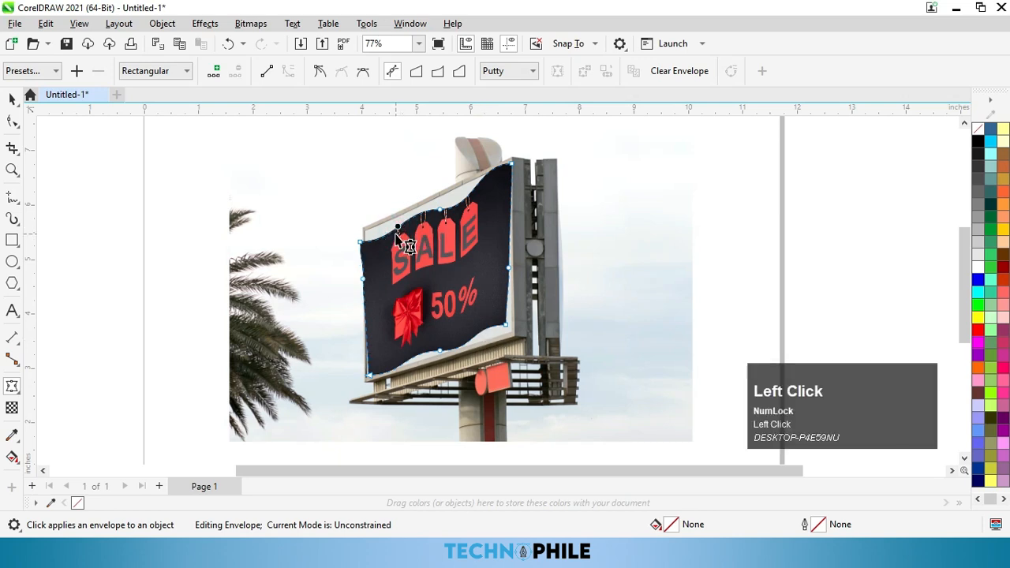
pyautogui.click(267, 71)
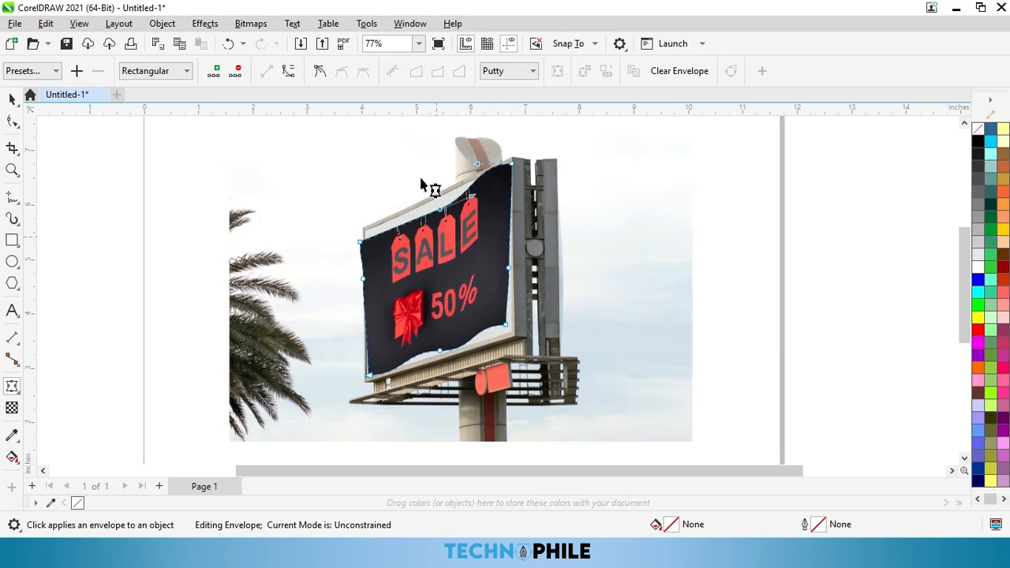
pyautogui.moveTo(411, 196); pyautogui.dragTo(457, 251)
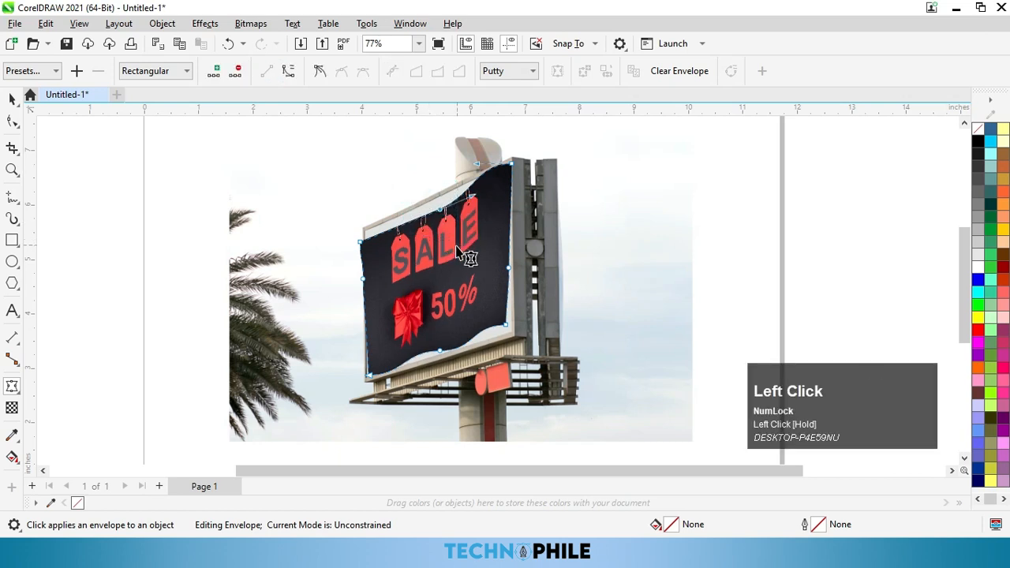
pyautogui.press('Delete')
pyautogui.moveTo(555, 245); pyautogui.dragTo(476, 291)
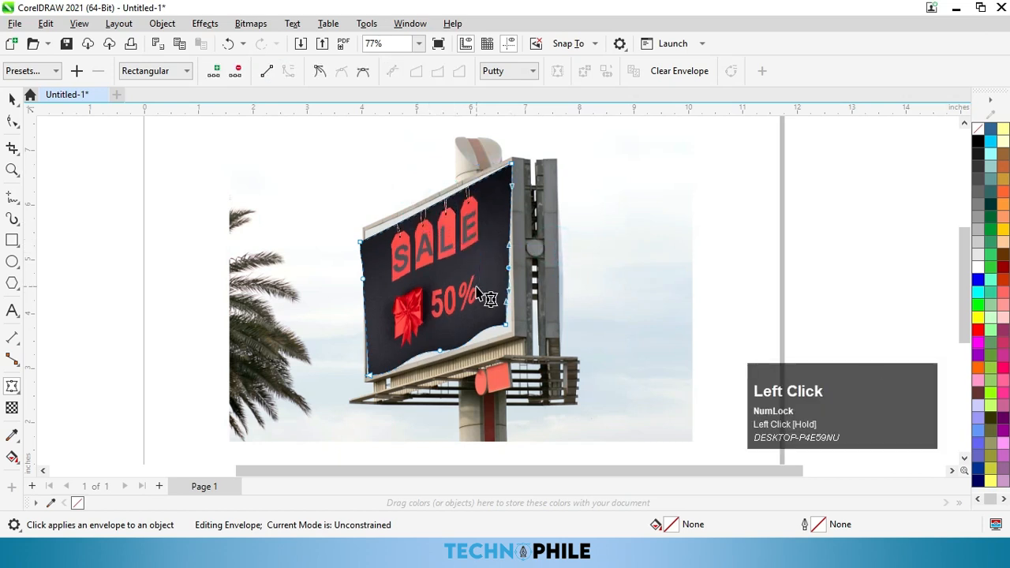
pyautogui.press('Delete')
pyautogui.moveTo(462, 378); pyautogui.dragTo(406, 334)
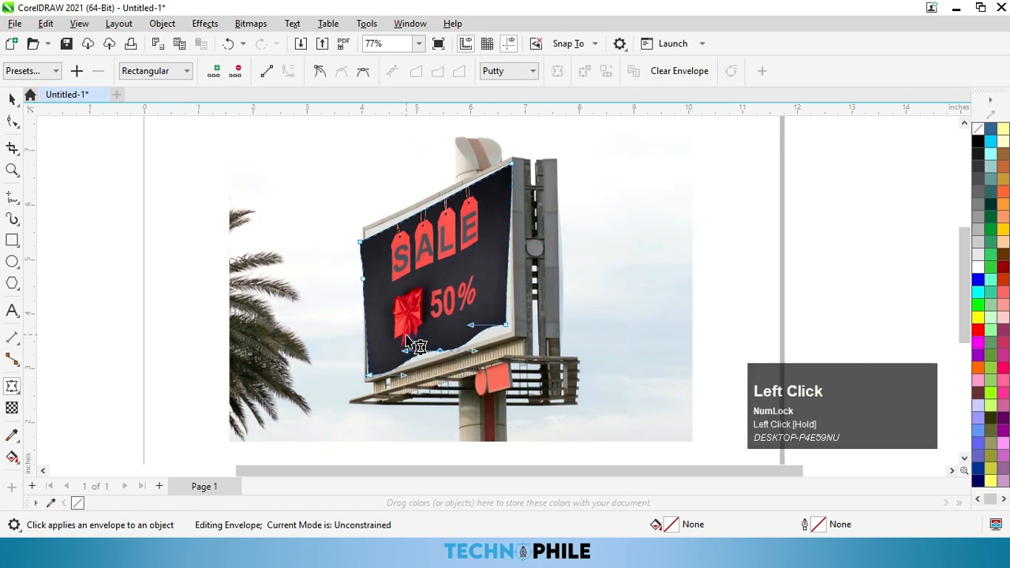
pyautogui.press('Delete')
pyautogui.moveTo(339, 277); pyautogui.dragTo(381, 305)
pyautogui.press('Delete')
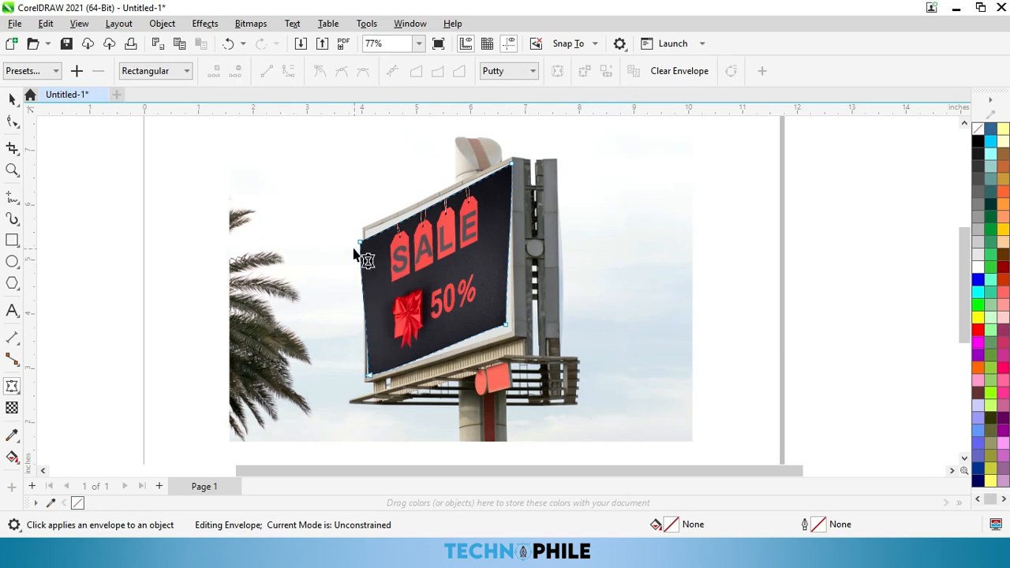
# - Align the envelope's upper-left and lower-right corners with the billboard panel and convert its bottom edge to a line
pyautogui.moveTo(363, 245); pyautogui.dragTo(365, 232)
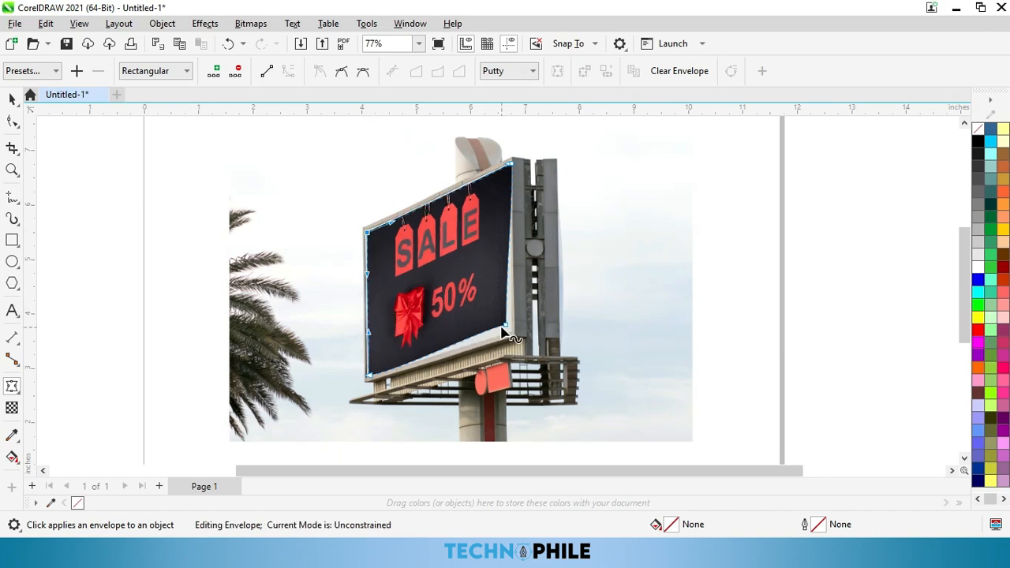
pyautogui.moveTo(506, 326); pyautogui.dragTo(512, 332)
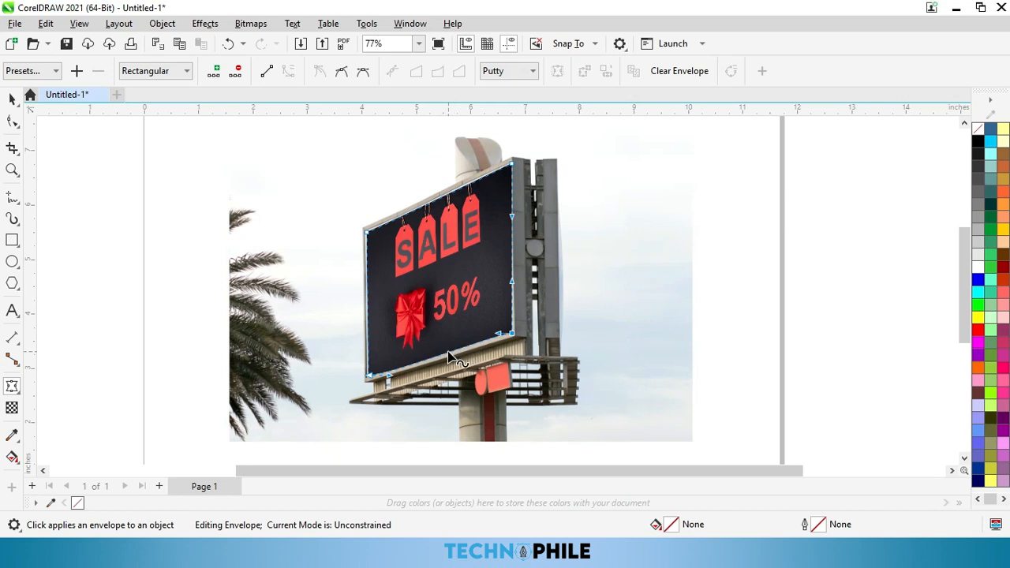
pyautogui.click(449, 357)
pyautogui.click(267, 73)
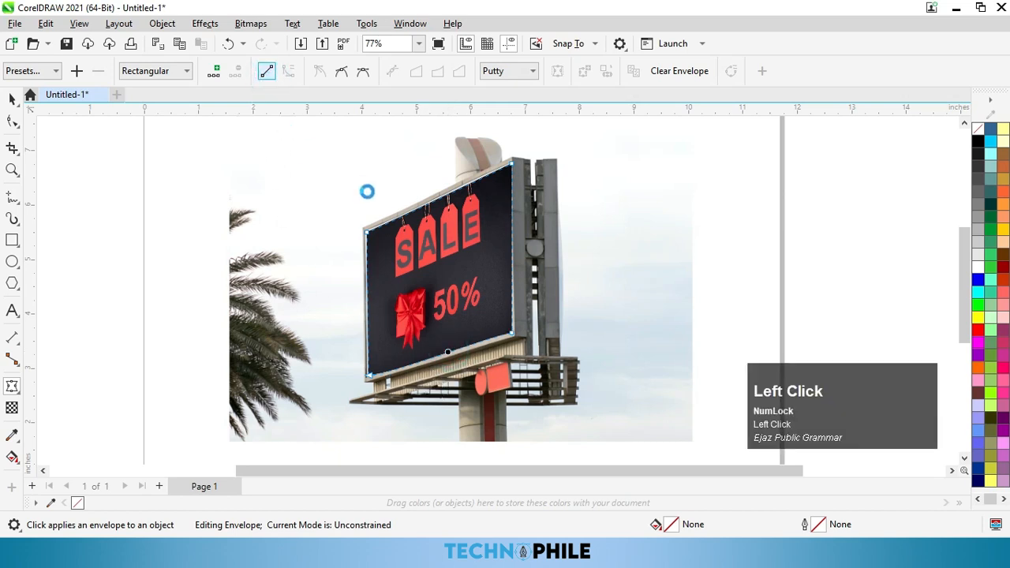
# - Scale the billboard photo and sale image together to about 5.43 × 3.62 inches and place them beside the page's right edge
pyautogui.scroll(-2, 432, 304)
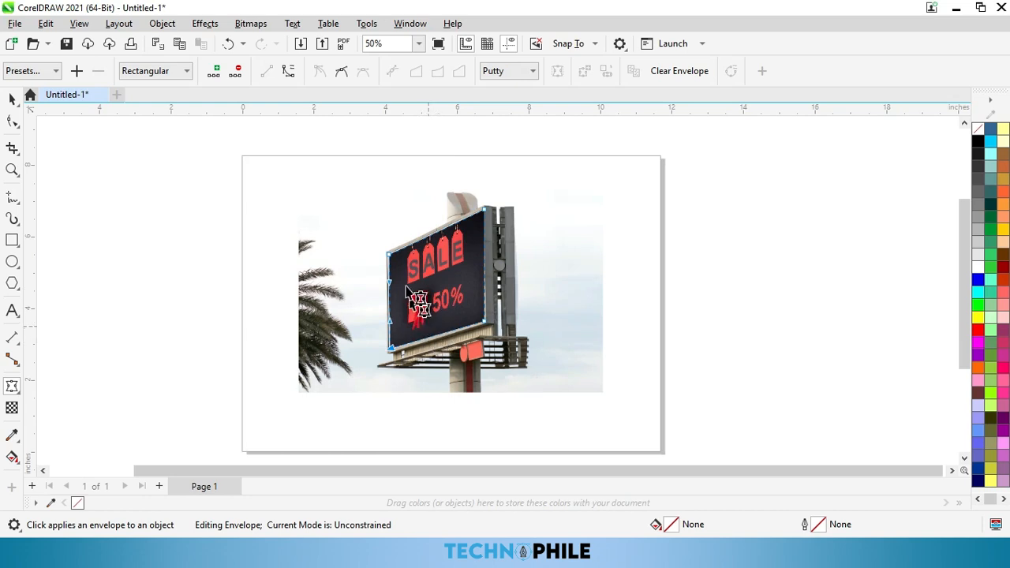
pyautogui.click(12, 99)
pyautogui.moveTo(235, 150); pyautogui.dragTo(552, 361)
pyautogui.moveTo(413, 310); pyautogui.dragTo(781, 252)
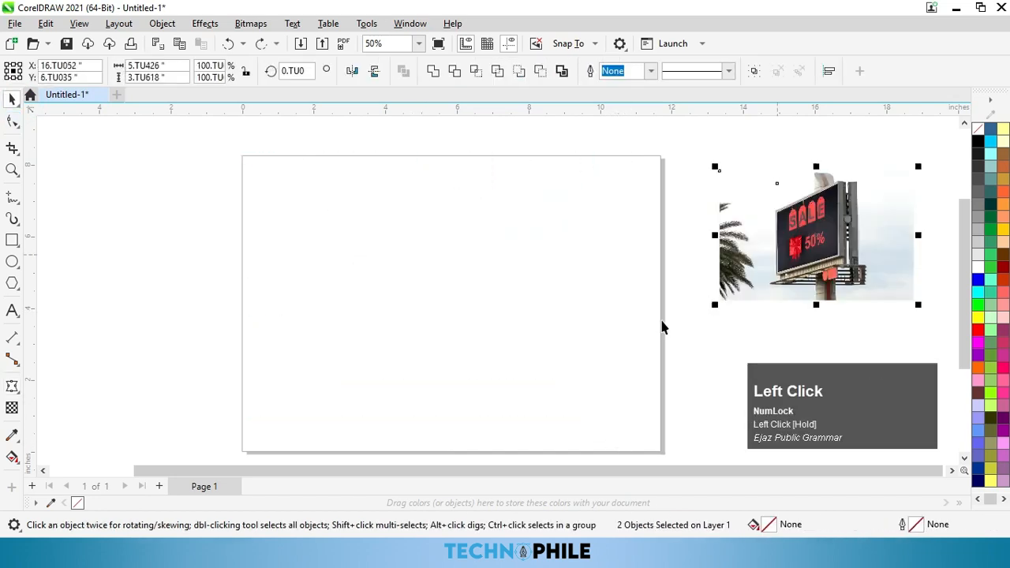
pyautogui.click(288, 343)
# - Draw a heart from the common shapes, about 5 × 5 inches, and centre it on the page
pyautogui.click(12, 284)
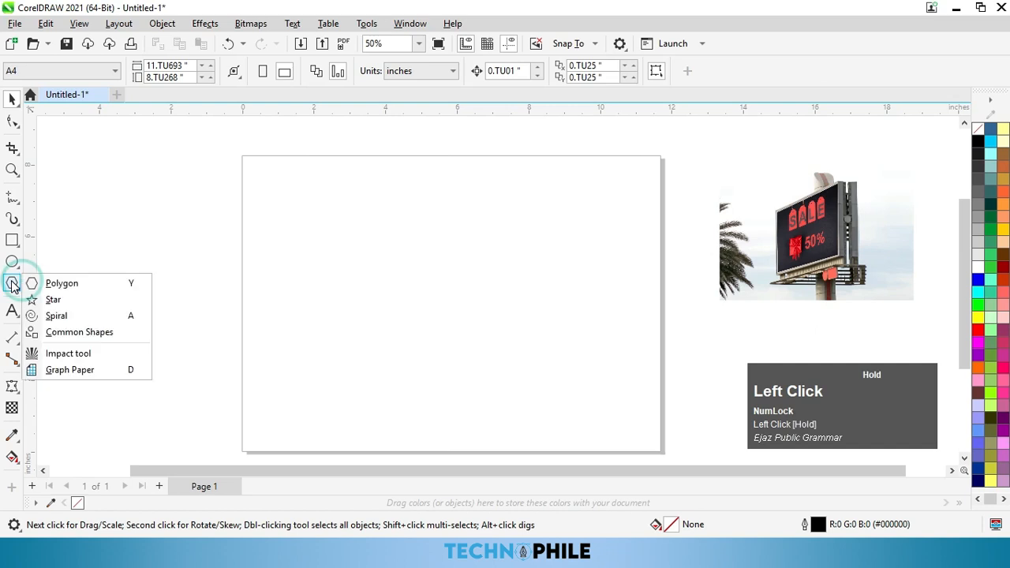
pyautogui.click(75, 332)
pyautogui.click(404, 71)
pyautogui.click(403, 72)
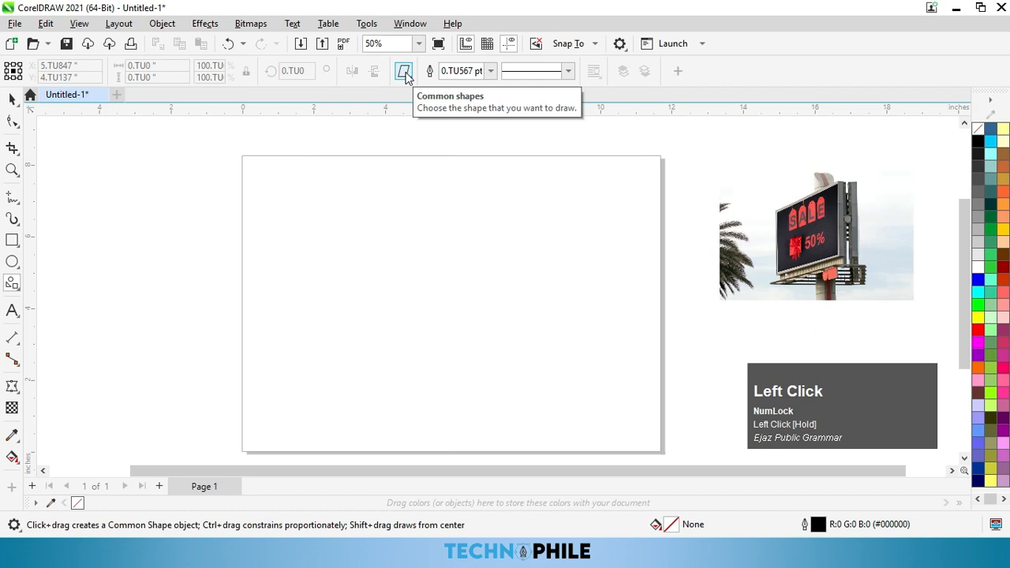
pyautogui.click(403, 73)
pyautogui.click(496, 134)
pyautogui.moveTo(384, 213)
pyautogui.mouseDown()
pyautogui.moveTo(512, 399)
pyautogui.moveTo(555, 359)
pyautogui.mouseUp()
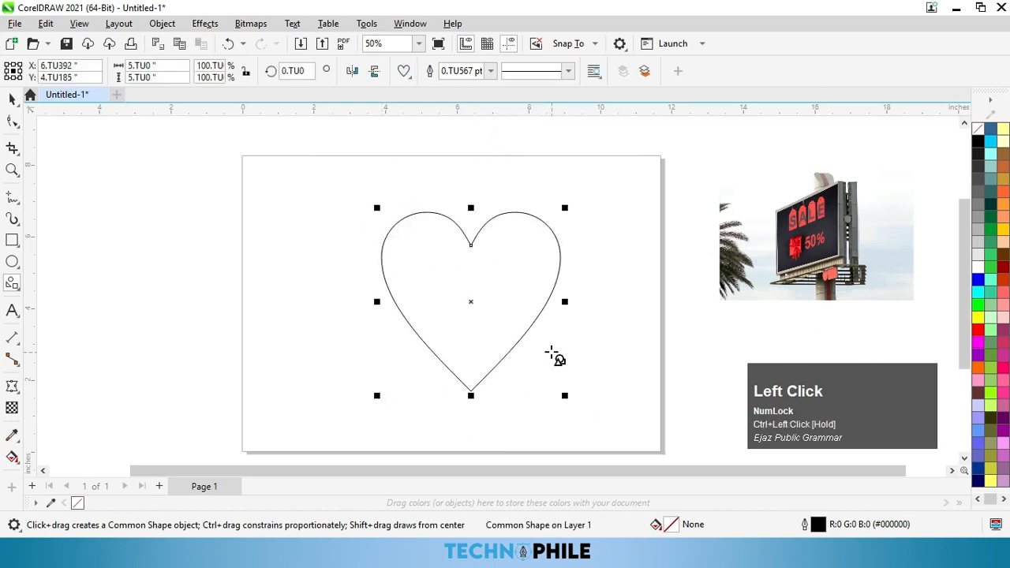
pyautogui.press('p')
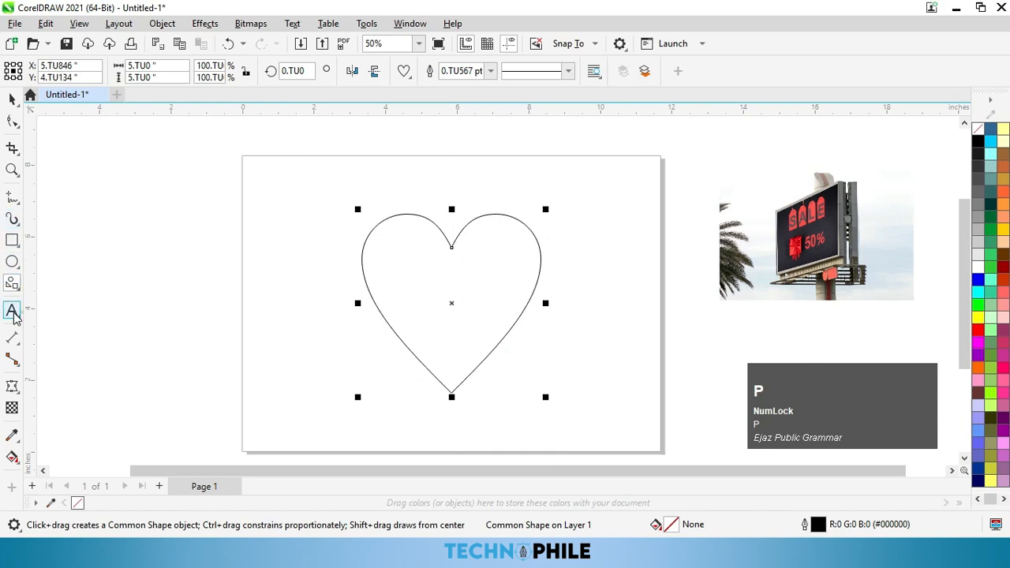
# - Add the artistic text HEART left of the heart shape and enlarge it to about 91 pt
pyautogui.click(13, 313)
pyautogui.click(271, 327)
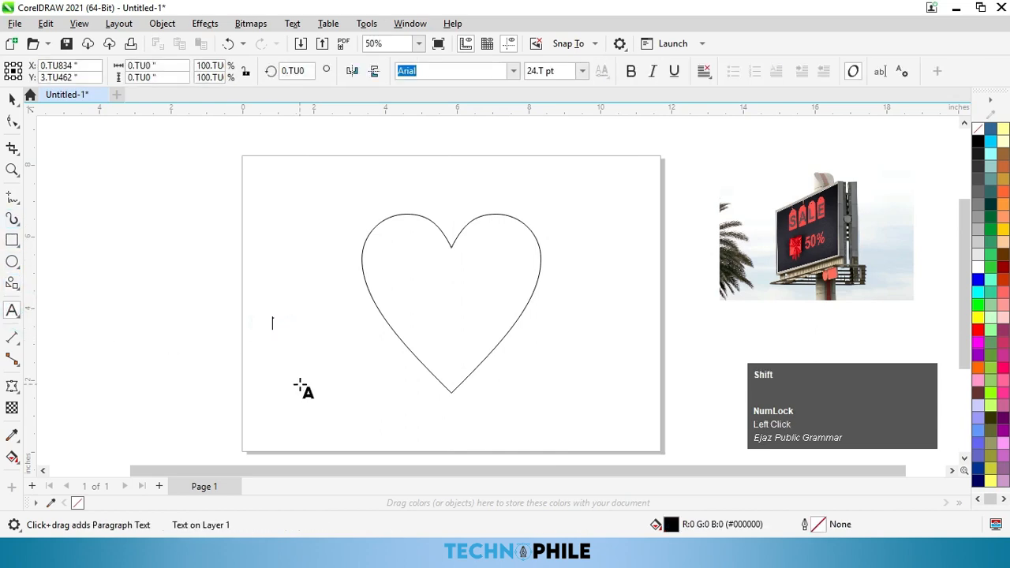
pyautogui.click(10, 95)
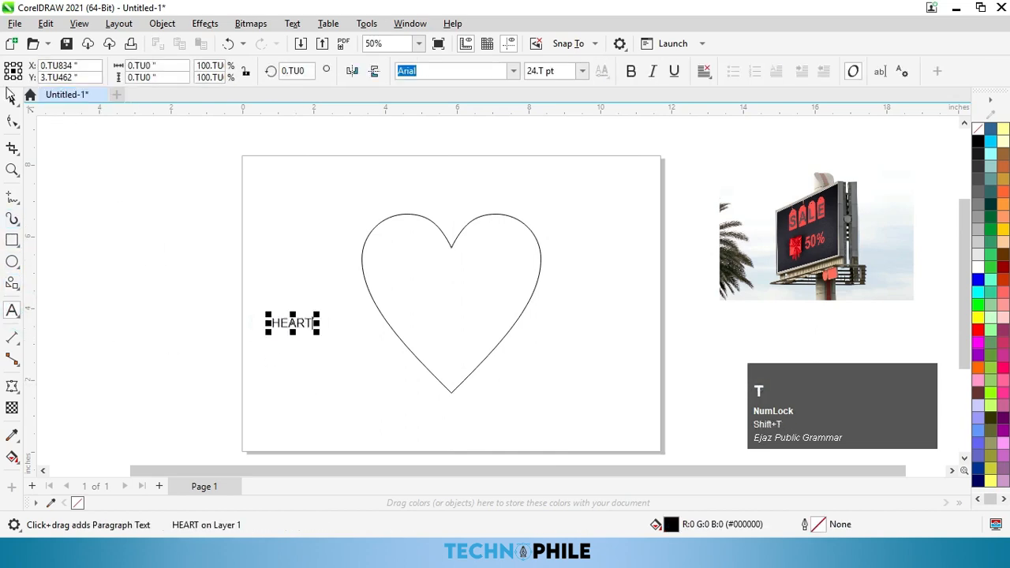
pyautogui.moveTo(318, 333); pyautogui.dragTo(388, 412)
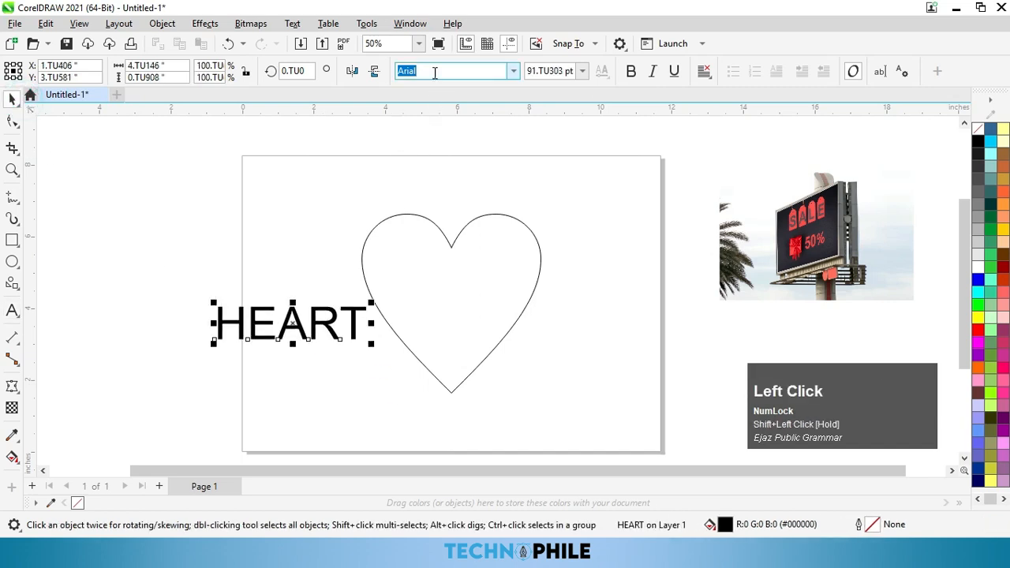
# - Set the HEART text's font to Impact
pyautogui.click(432, 72)
pyautogui.doubleClick(424, 69)
pyautogui.write('Im')
pyautogui.press('Return')
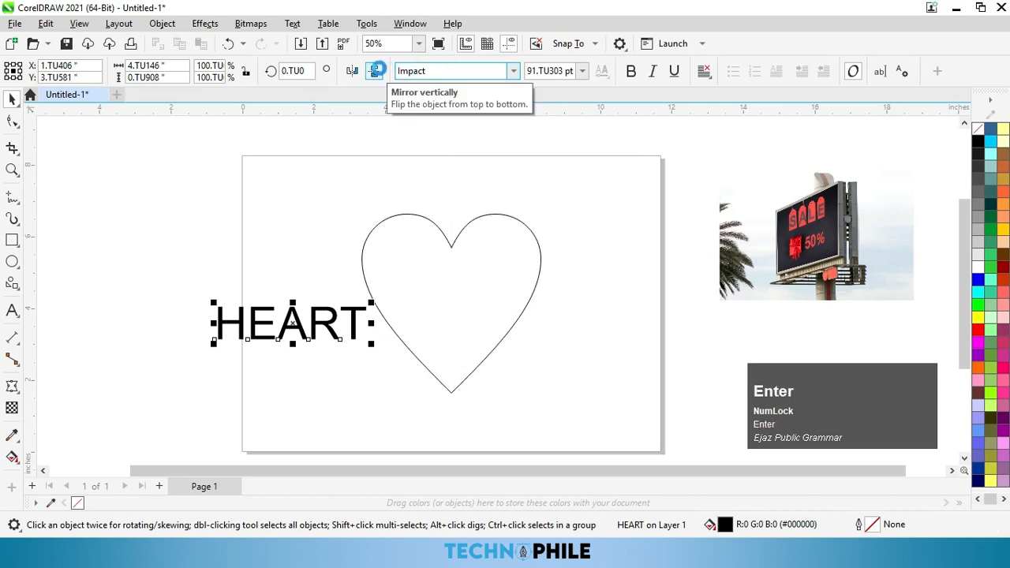
# - Enlarge the HEART text to about 167 pt and place it over the middle of the heart shape
pyautogui.moveTo(332, 350); pyautogui.dragTo(377, 390)
pyautogui.moveTo(322, 327); pyautogui.dragTo(506, 311)
pyautogui.scroll(2, 445, 281)
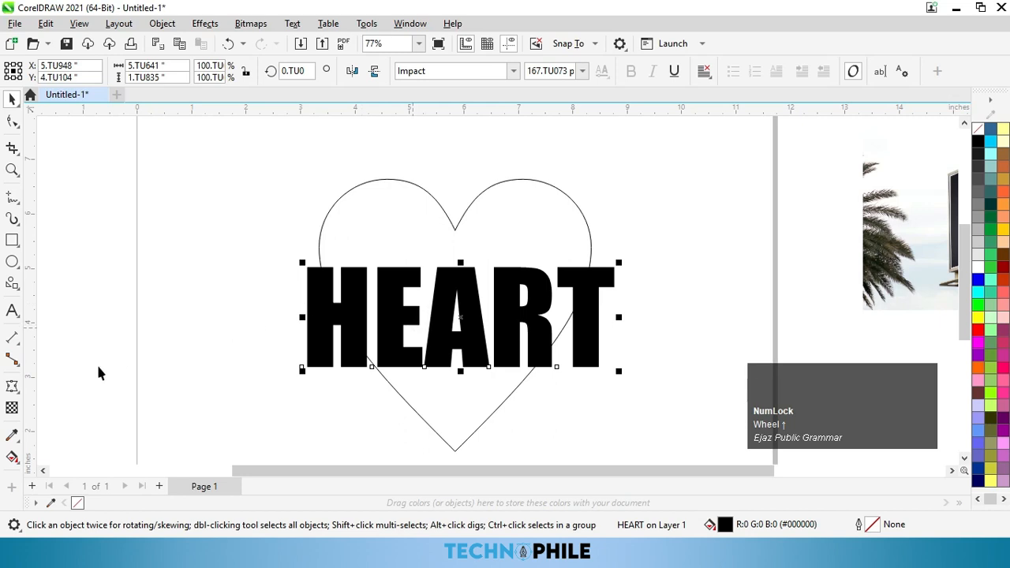
# - Apply an envelope to the HEART text and move its left-side and top-middle nodes toward the heart outline
pyautogui.click(13, 387)
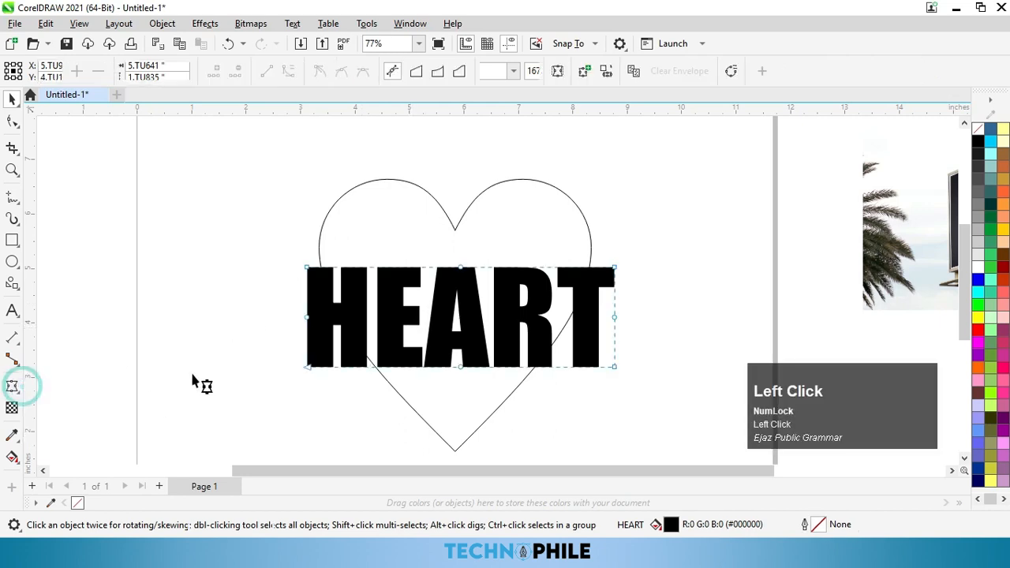
pyautogui.click(320, 284)
pyautogui.moveTo(306, 268); pyautogui.dragTo(348, 193)
pyautogui.moveTo(307, 367); pyautogui.dragTo(455, 450)
pyautogui.moveTo(307, 317); pyautogui.dragTo(336, 299)
pyautogui.moveTo(461, 267); pyautogui.dragTo(416, 173)
# - Move the envelope's right-side and bottom-middle nodes onto the heart outline and straighten the curve along the lower right edge
pyautogui.moveTo(615, 267); pyautogui.dragTo(579, 209)
pyautogui.moveTo(614, 318); pyautogui.dragTo(585, 281)
pyautogui.moveTo(614, 366); pyautogui.dragTo(541, 360)
pyautogui.moveTo(461, 367); pyautogui.dragTo(508, 397)
pyautogui.moveTo(504, 452); pyautogui.dragTo(490, 414)
pyautogui.moveTo(548, 356); pyautogui.dragTo(556, 355)
pyautogui.moveTo(490, 360); pyautogui.dragTo(525, 379)
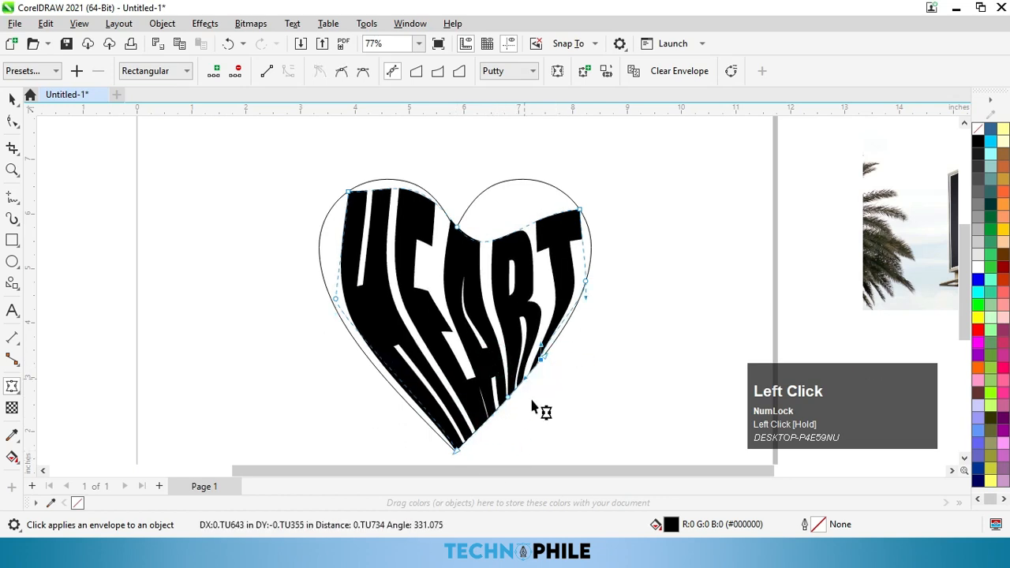
# - Reshape the envelope's right lobe to follow the heart outline and adjust the node at the top notch
pyautogui.moveTo(585, 280); pyautogui.dragTo(589, 269)
pyautogui.moveTo(580, 209); pyautogui.dragTo(580, 202)
pyautogui.moveTo(485, 265); pyautogui.dragTo(491, 161)
pyautogui.moveTo(455, 231); pyautogui.dragTo(456, 228)
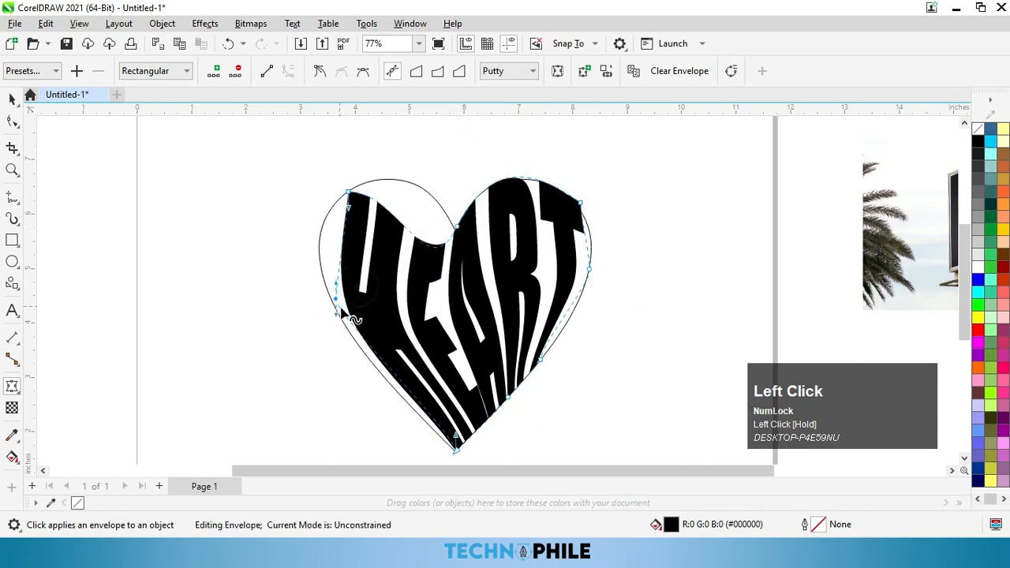
# - Make the top notch node a cusp and bend the envelope's left side and left lobe to match the heart outline
pyautogui.moveTo(340, 308); pyautogui.dragTo(326, 327)
pyautogui.moveTo(347, 206); pyautogui.dragTo(299, 230)
pyautogui.moveTo(335, 299); pyautogui.dragTo(331, 297)
pyautogui.moveTo(439, 218); pyautogui.dragTo(469, 258)
pyautogui.click(321, 73)
pyautogui.moveTo(428, 289); pyautogui.dragTo(404, 156)
pyautogui.moveTo(401, 192); pyautogui.dragTo(382, 179)
pyautogui.scroll(-1, 183, 313)
pyautogui.click(290, 279)
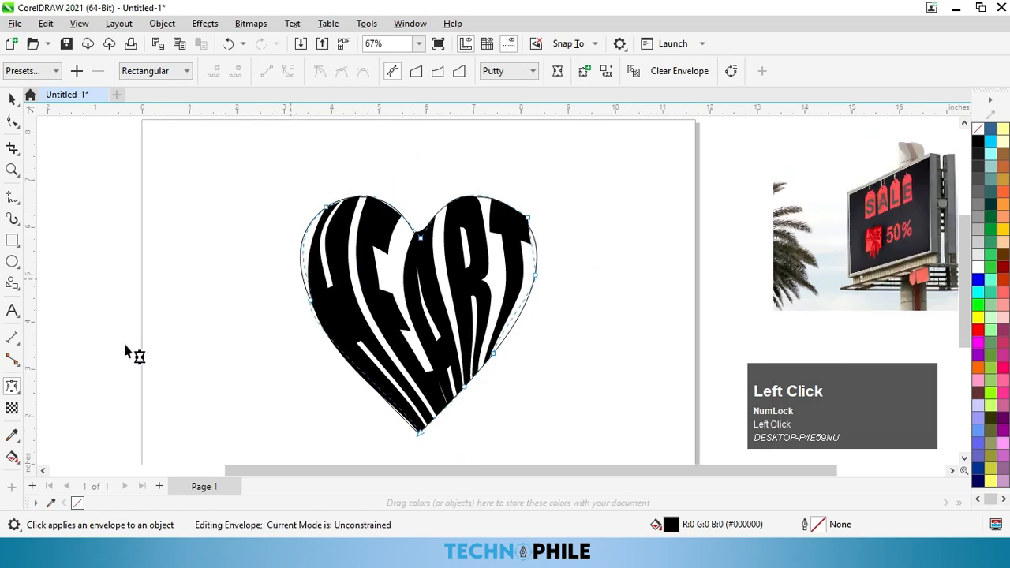
# - Set the envelope's mapping mode to Vertical after comparing it with Horizontal
pyautogui.click(504, 73)
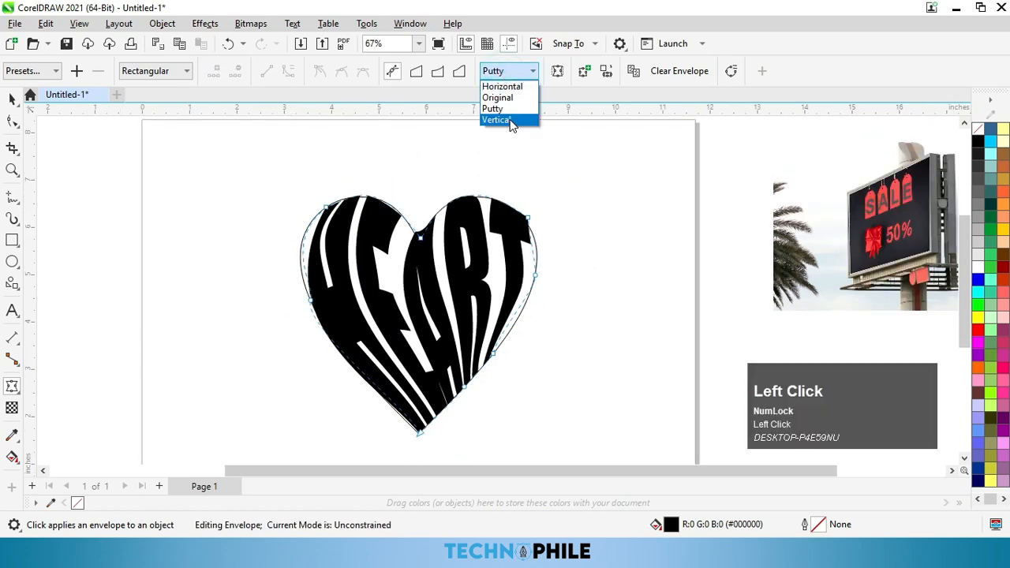
pyautogui.click(497, 120)
pyautogui.click(505, 72)
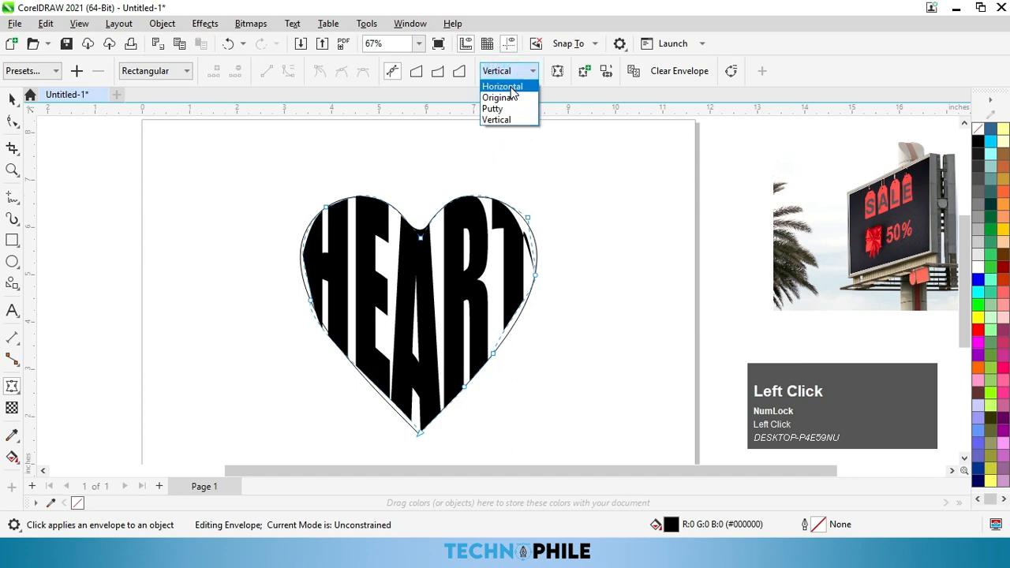
pyautogui.click(512, 84)
pyautogui.click(513, 118)
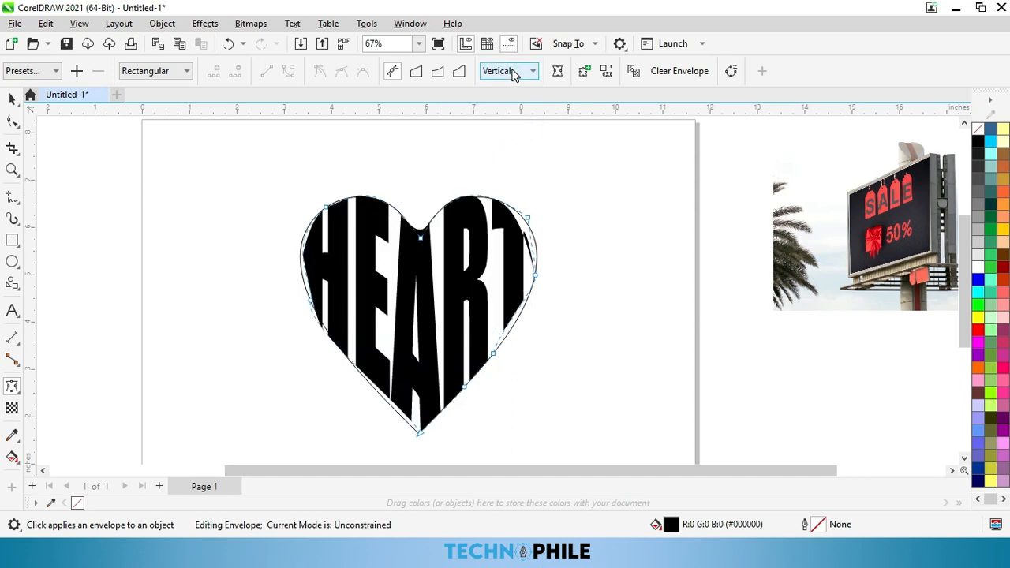
# - Fine-tune the envelope's upper-right curve against the heart outline and move the outline off the HEART text to the right
pyautogui.scroll(3, 514, 244)
pyautogui.moveTo(604, 177); pyautogui.dragTo(569, 232)
pyautogui.moveTo(544, 205); pyautogui.dragTo(566, 216)
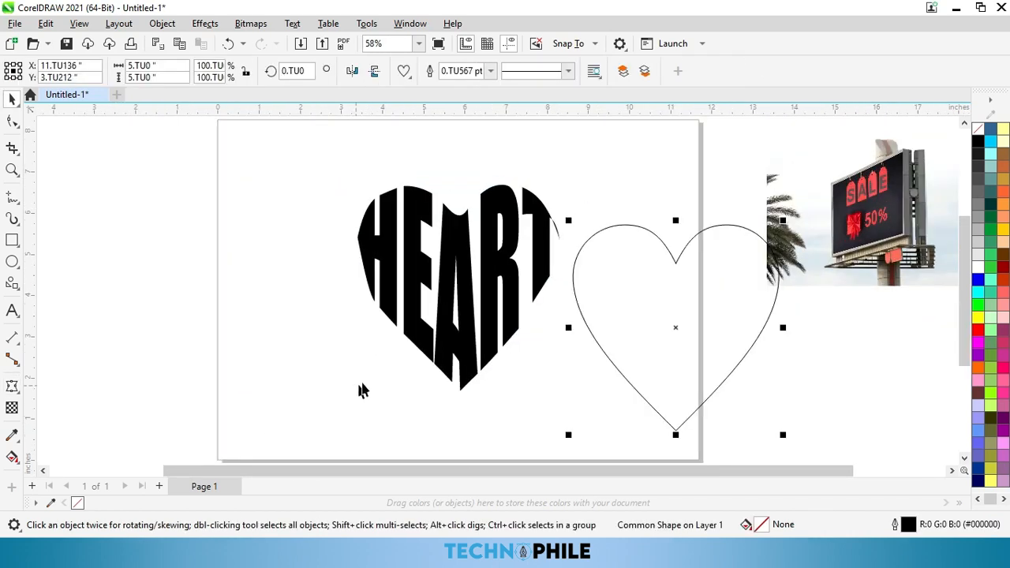